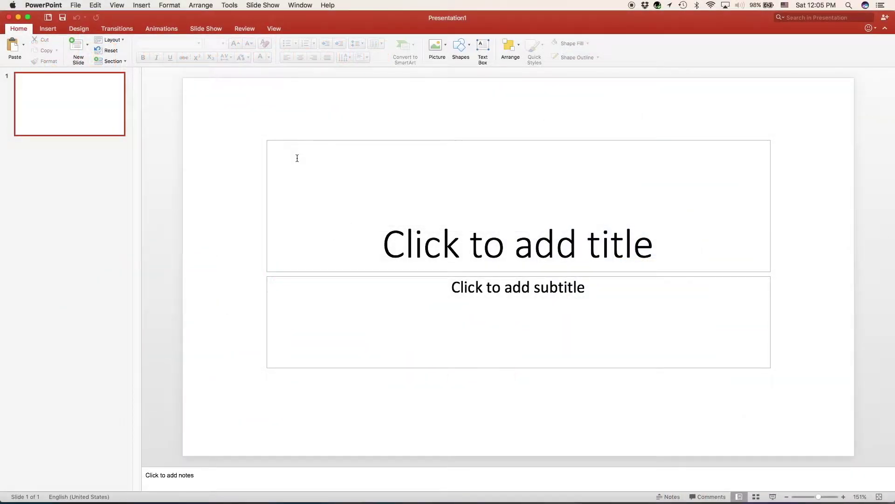
Step: Switch the first slide to the Blank layout so it has no placeholders
click(120, 42)
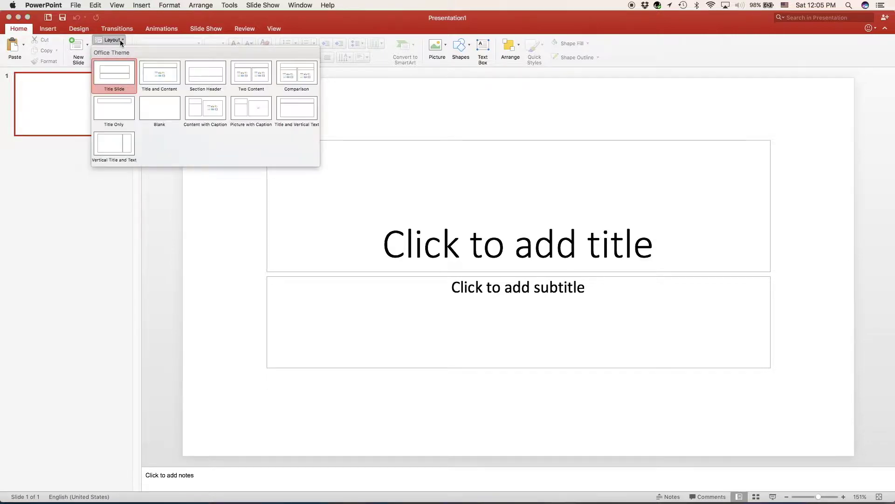
click(161, 110)
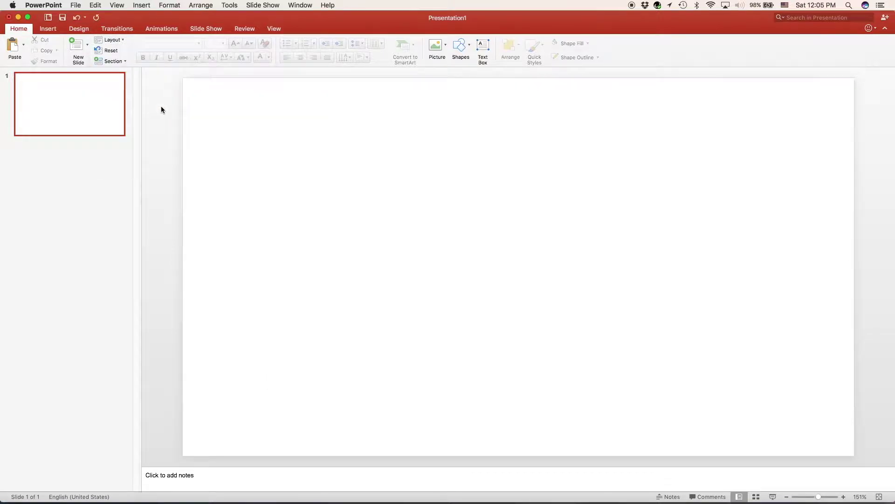
Step: Draw a text box near the top of the slide containing 'Hello!'
click(42, 28)
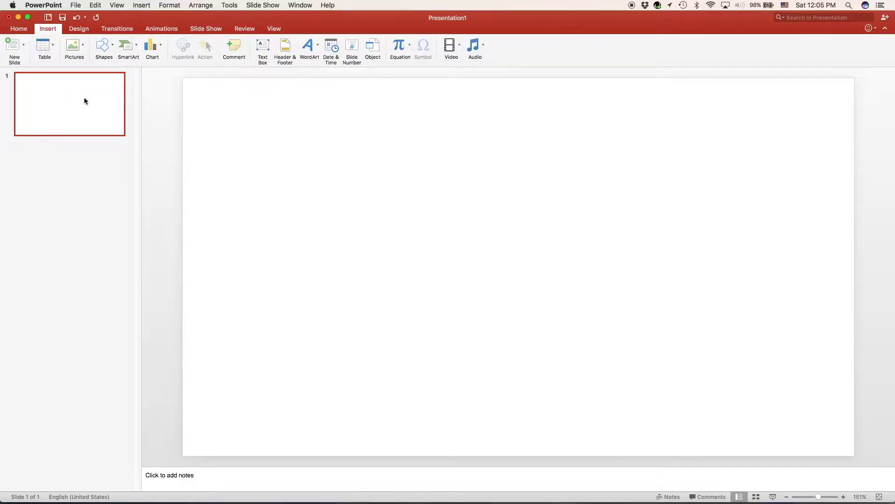
click(263, 56)
drag(359, 114, 671, 174)
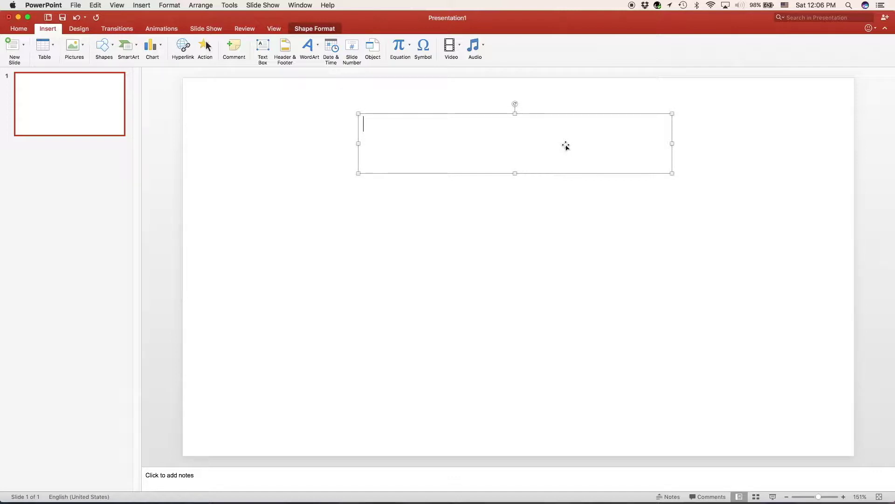
text(Hello)
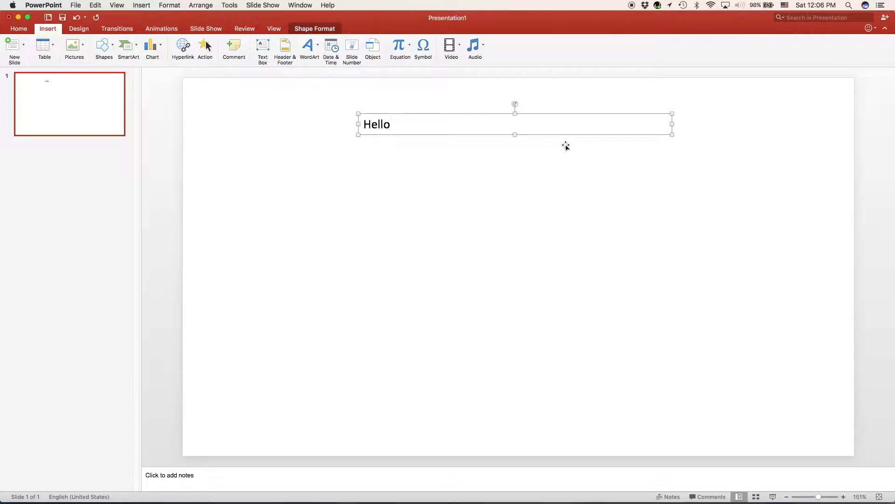
text(!)
Step: Duplicate the Hello! box and change the copy's text to 'My name is DesignDevelop'
click(494, 121)
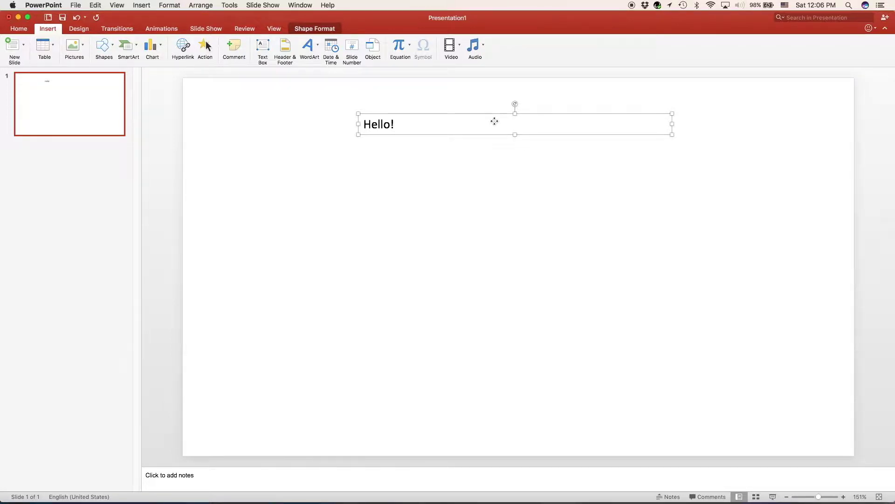
key(super+c)
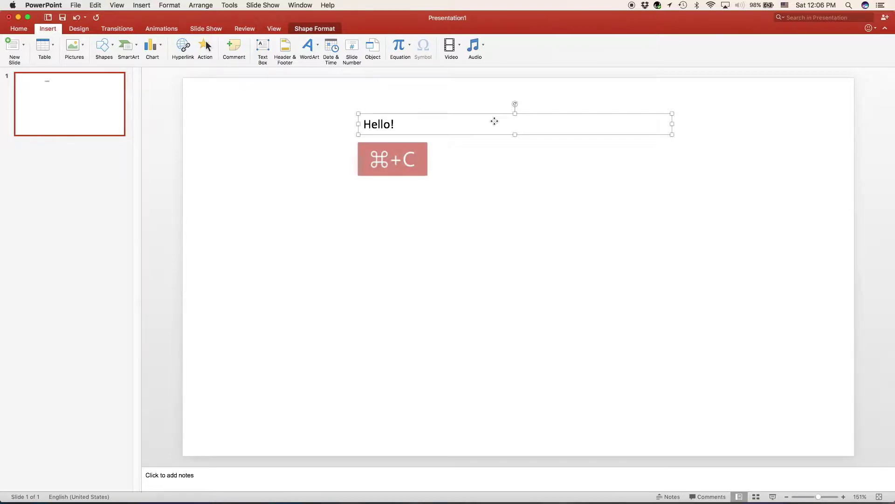
key(super+v)
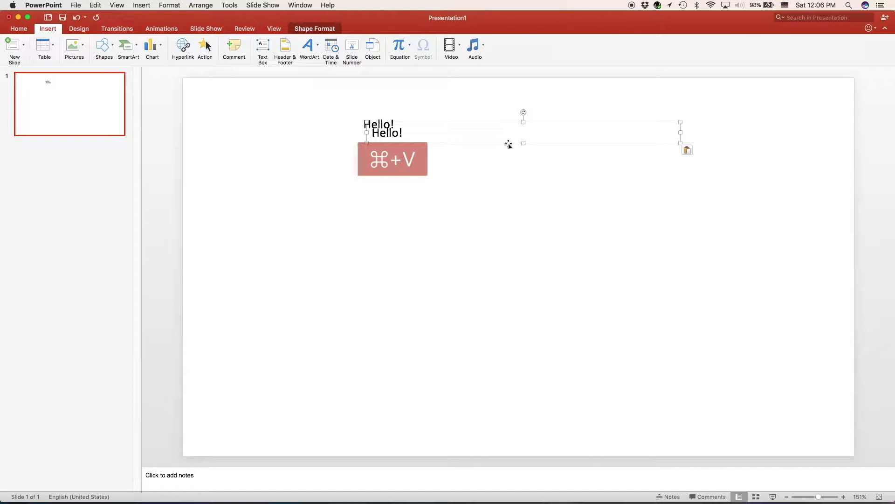
drag(508, 142, 498, 155)
drag(398, 145, 348, 141)
text(My)
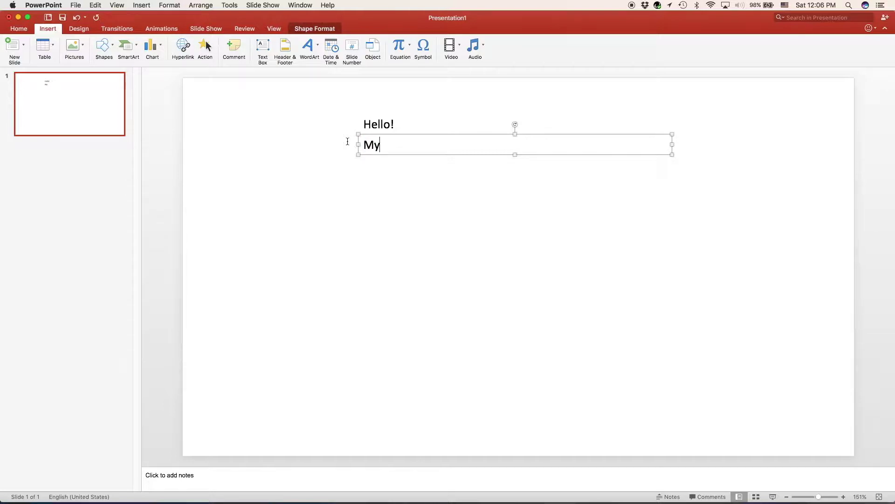
text( name is DesignDevel)
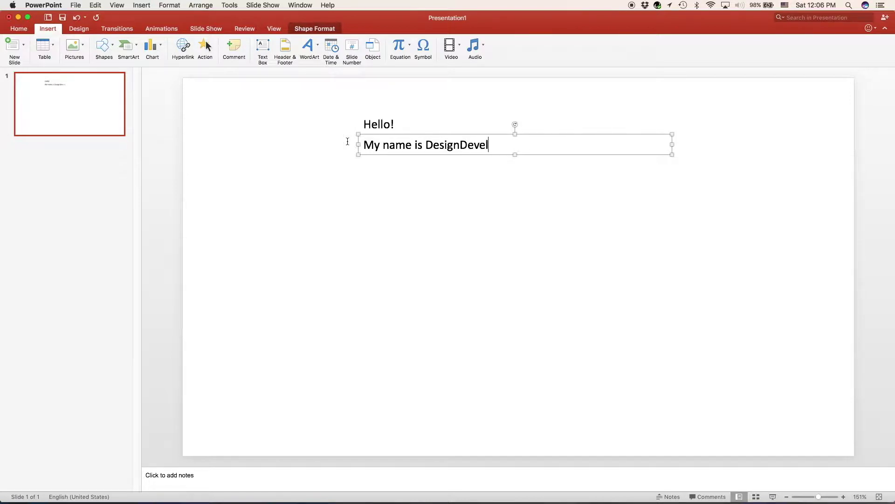
text(op)
click(531, 155)
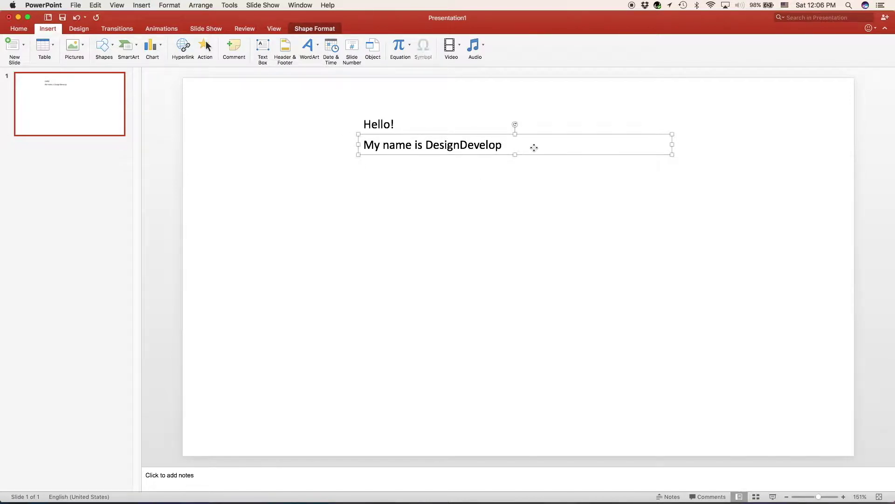
Step: Move the introduction line to the slide bottom and slightly enlarge the Hello! box
drag(534, 147, 537, 420)
click(402, 118)
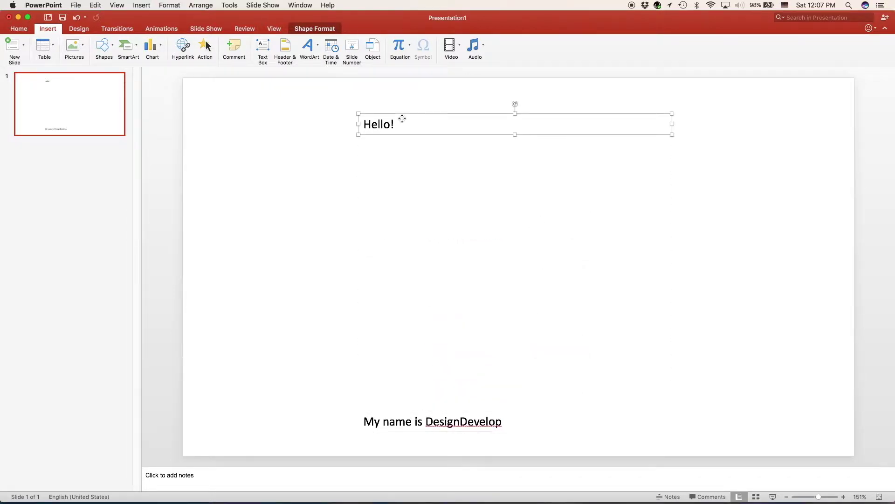
drag(672, 135, 667, 185)
Step: Set the Hello! heading's font to Montserrat
click(11, 27)
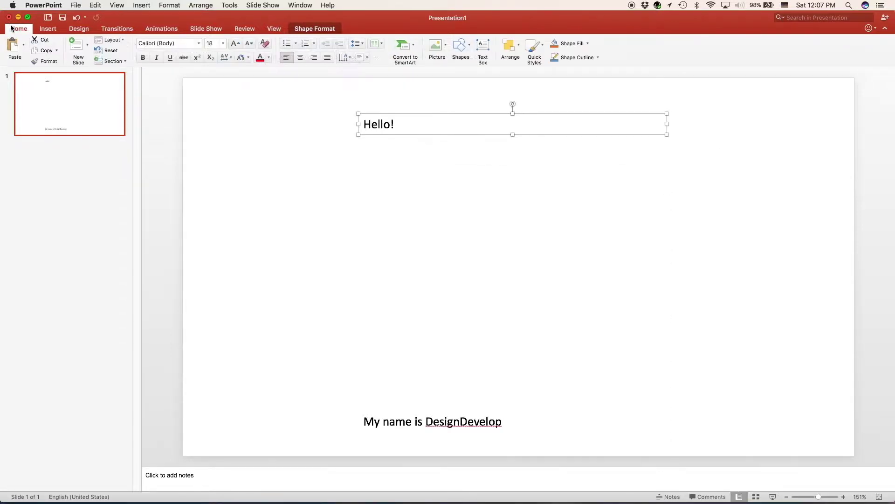
click(199, 43)
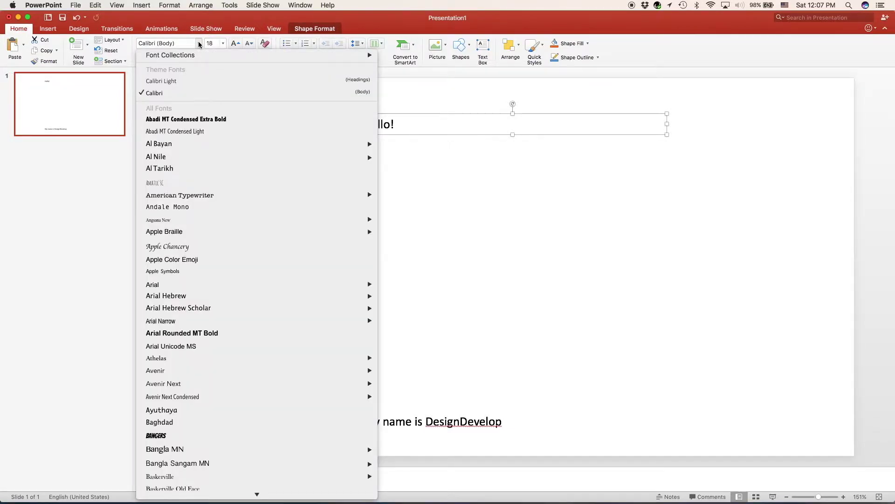
click(199, 43)
click(185, 41)
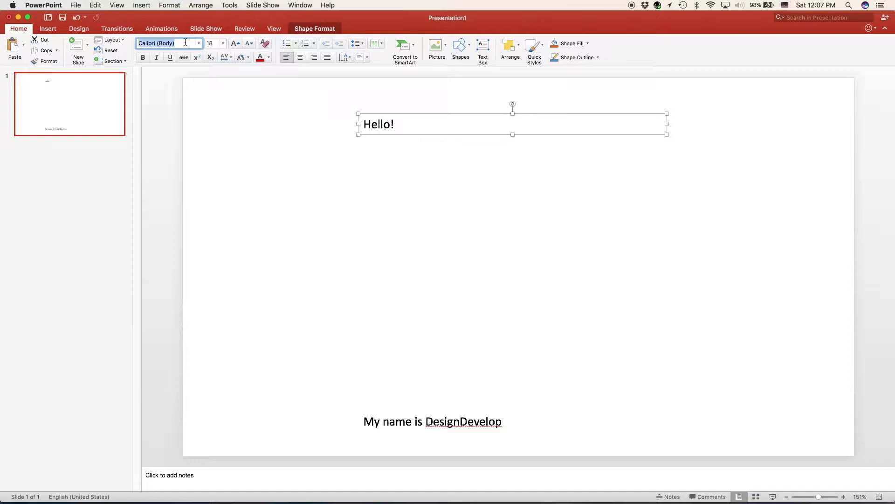
text(Mont)
key(BackSpace)
text(serrat)
key(Return)
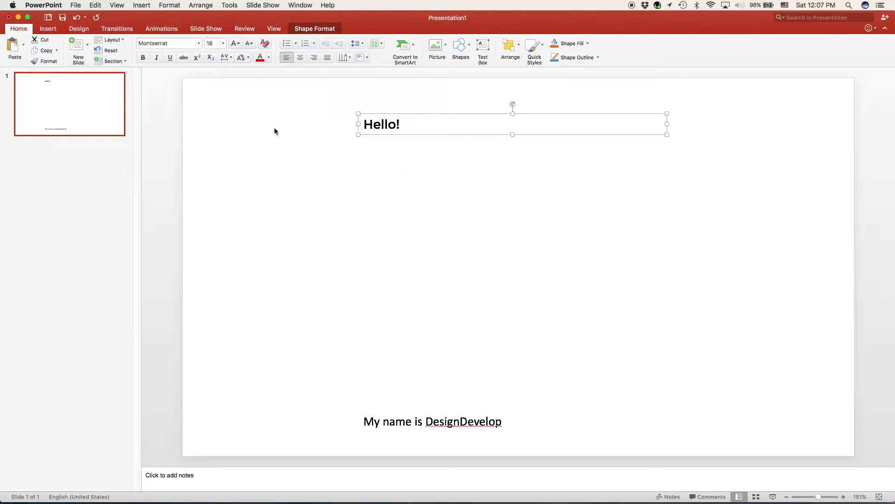
Step: Increase the Hello! heading's font size step by step up to 115 pt
click(234, 44)
click(234, 43)
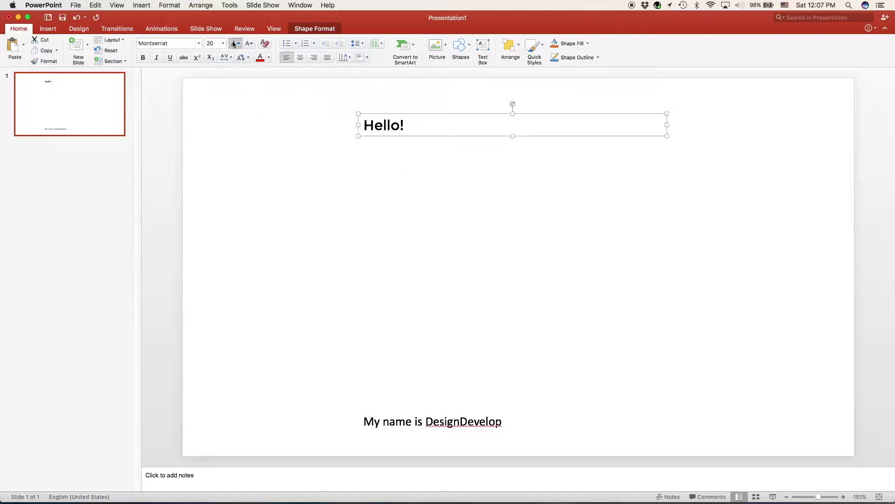
click(234, 43)
click(234, 43)
click(234, 44)
click(234, 44)
click(234, 43)
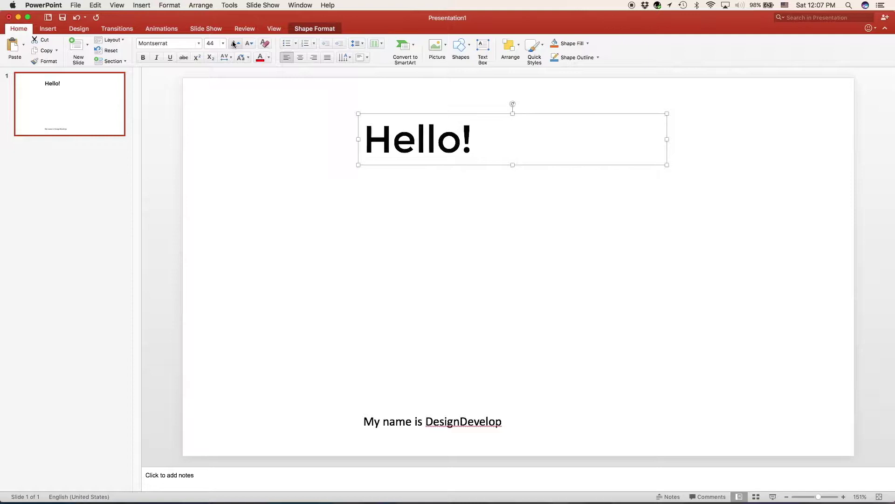
click(234, 43)
click(234, 43)
click(234, 43)
click(234, 43)
click(234, 43)
click(234, 43)
click(234, 43)
click(234, 44)
click(234, 44)
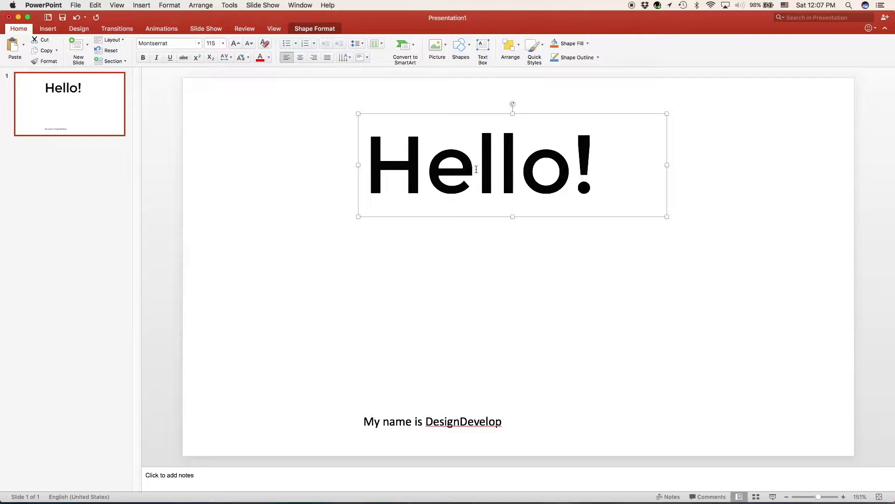
Step: Give Hello! a custom blue colour from More Colors and drag it toward the upper-left
click(143, 61)
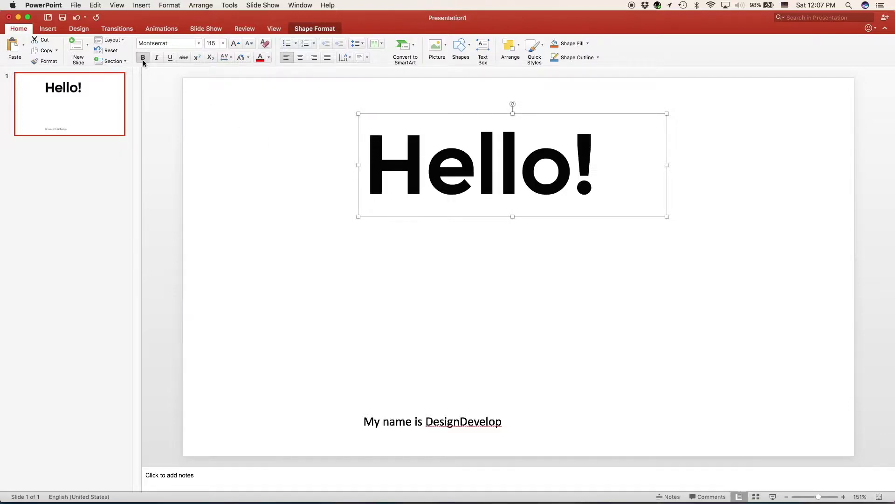
click(143, 58)
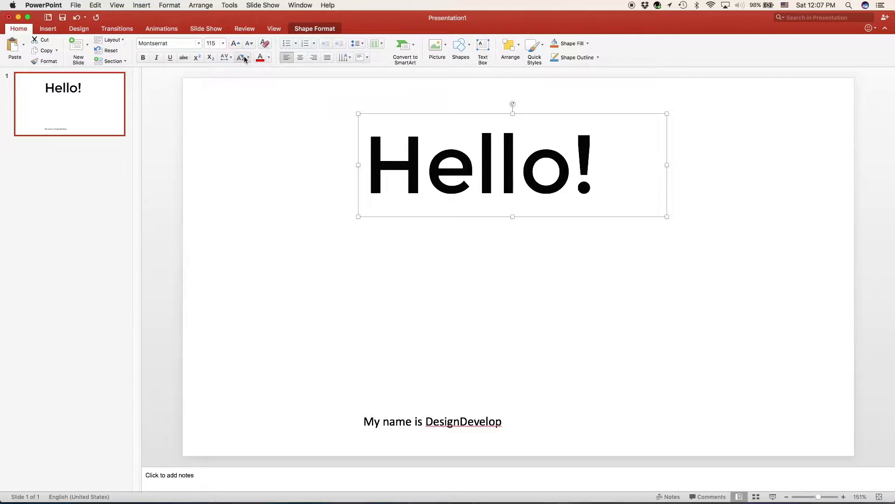
click(269, 59)
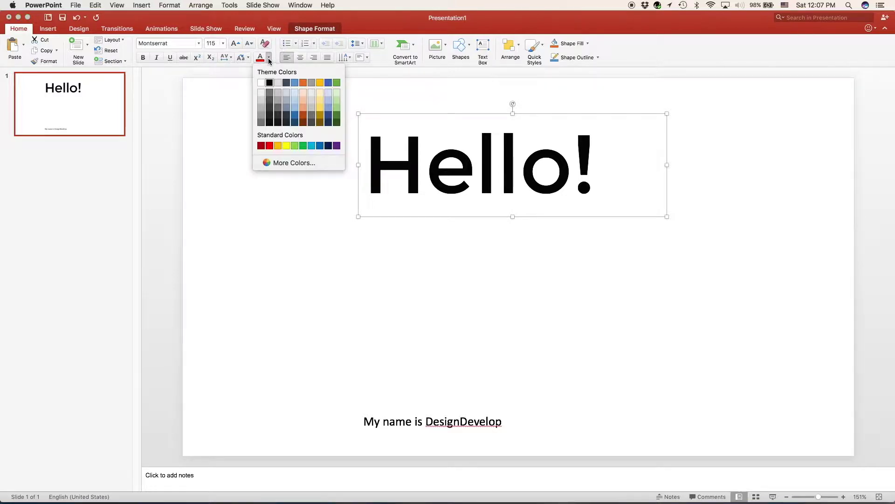
click(296, 163)
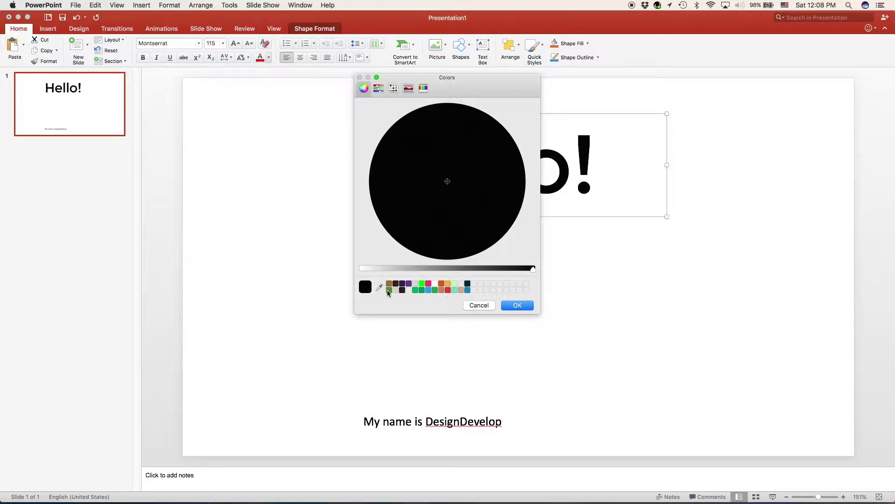
click(467, 290)
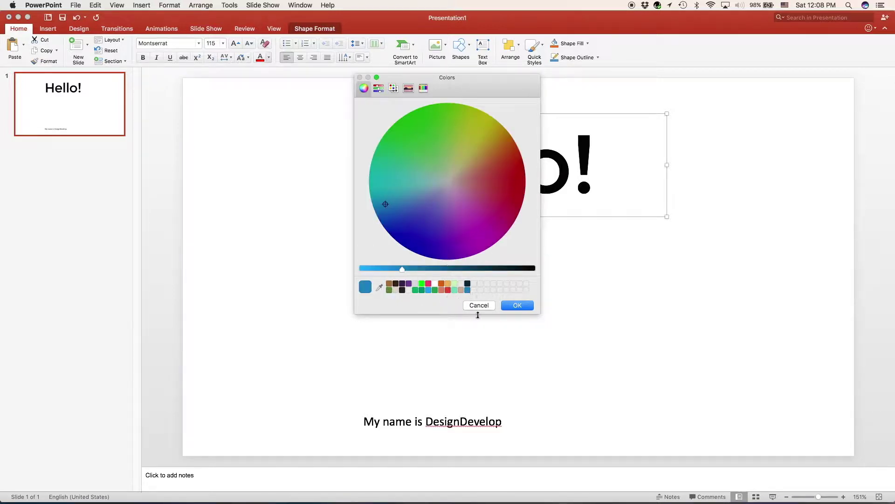
click(513, 306)
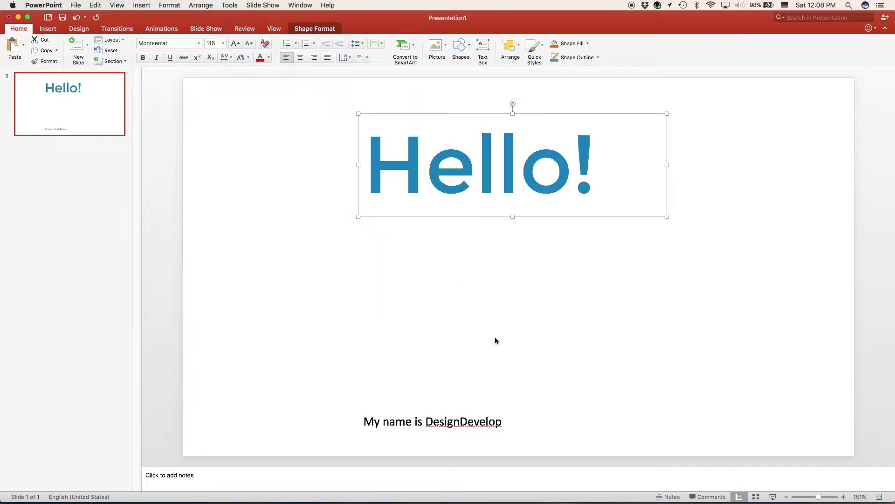
drag(626, 213, 486, 195)
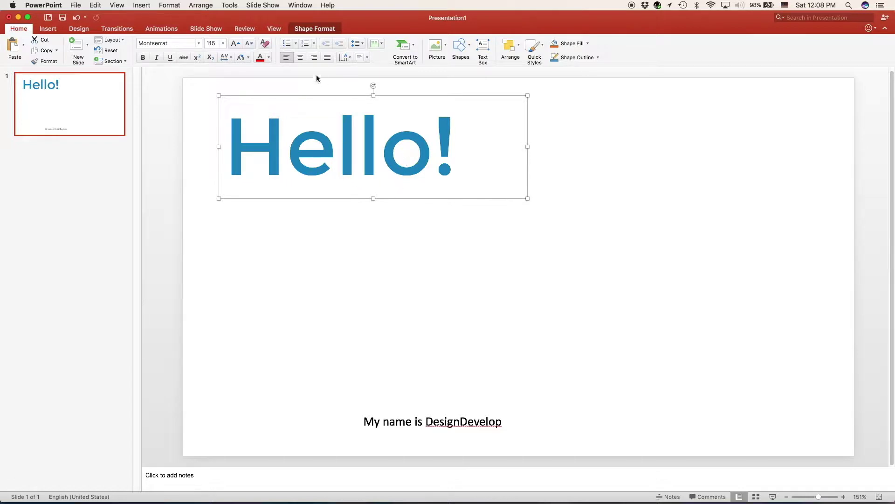
click(300, 58)
click(313, 57)
click(300, 57)
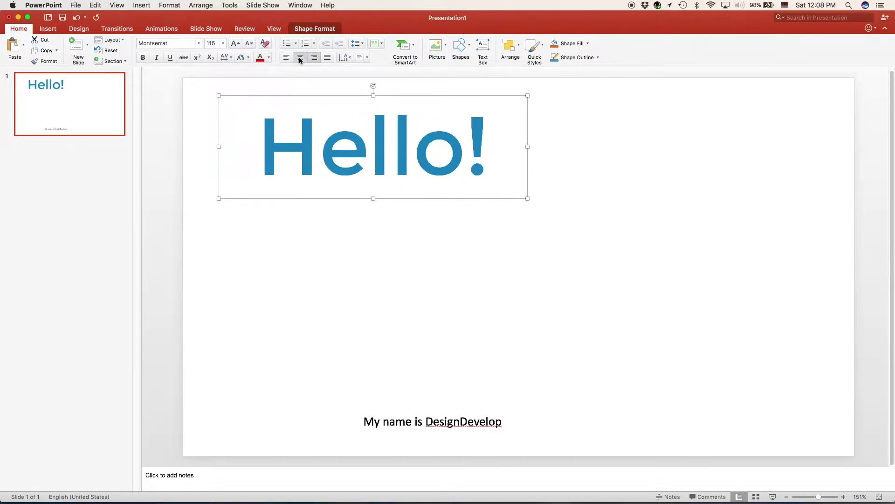
click(288, 58)
click(346, 58)
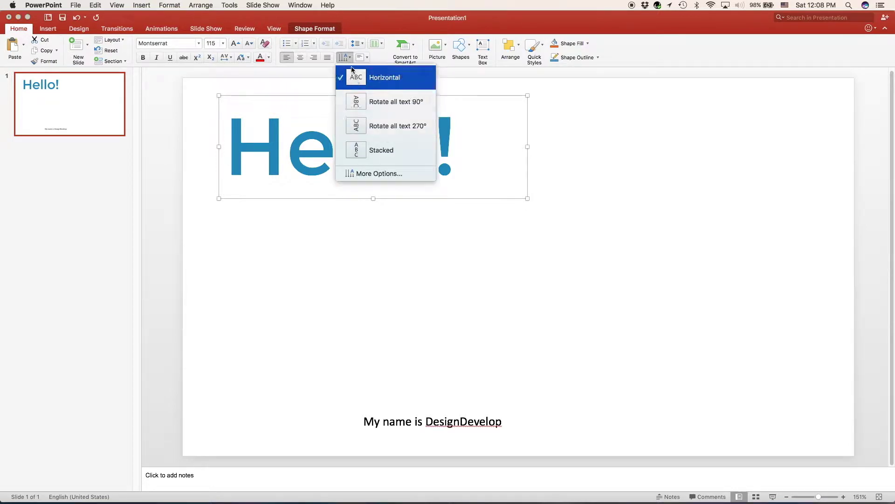
click(354, 74)
click(362, 57)
click(366, 76)
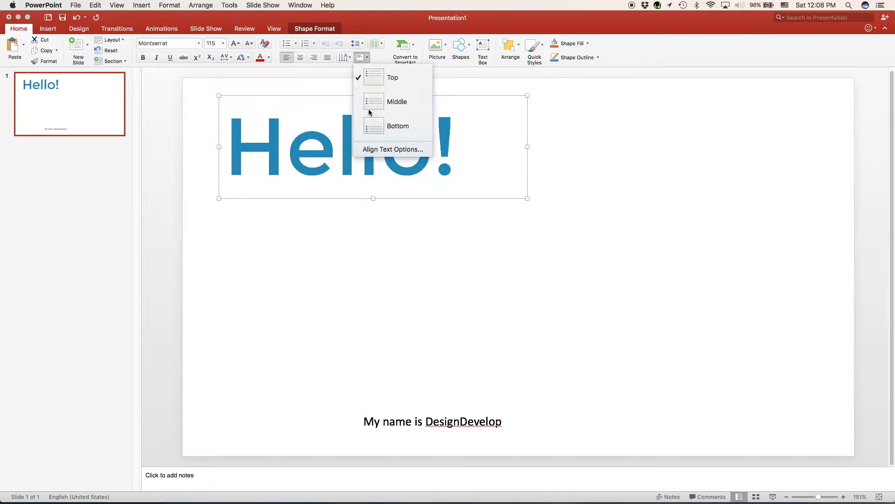
click(377, 43)
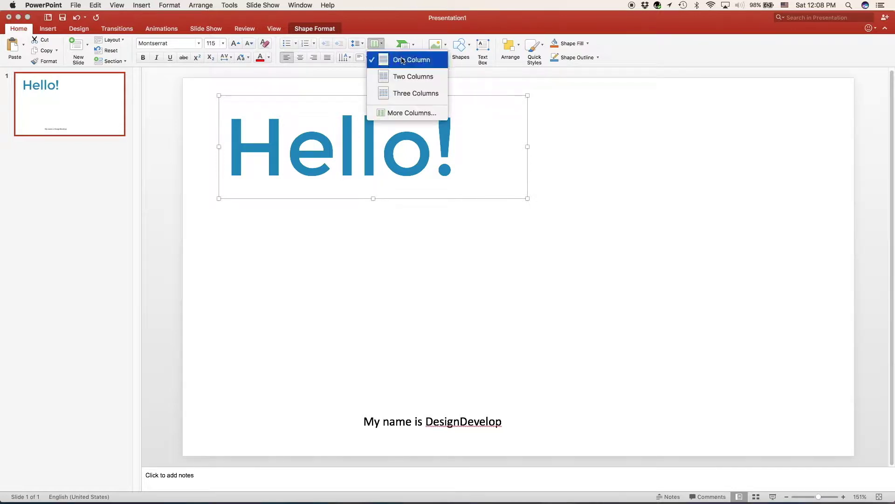
click(376, 44)
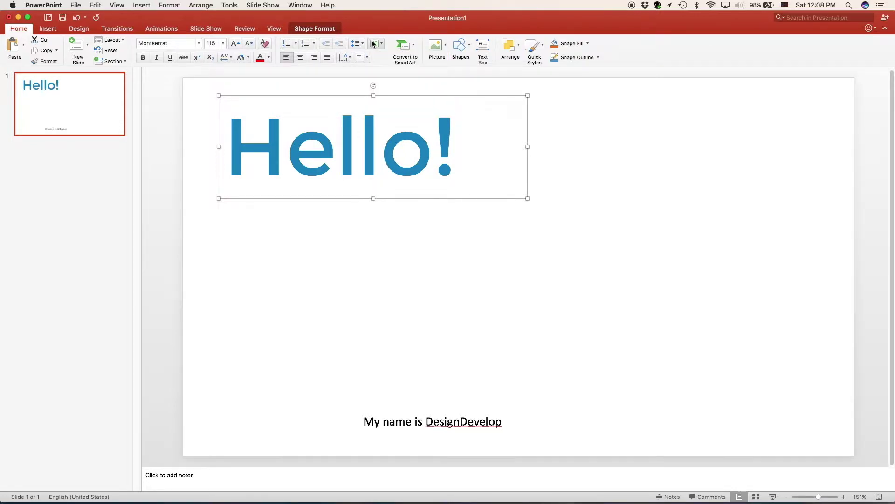
click(357, 43)
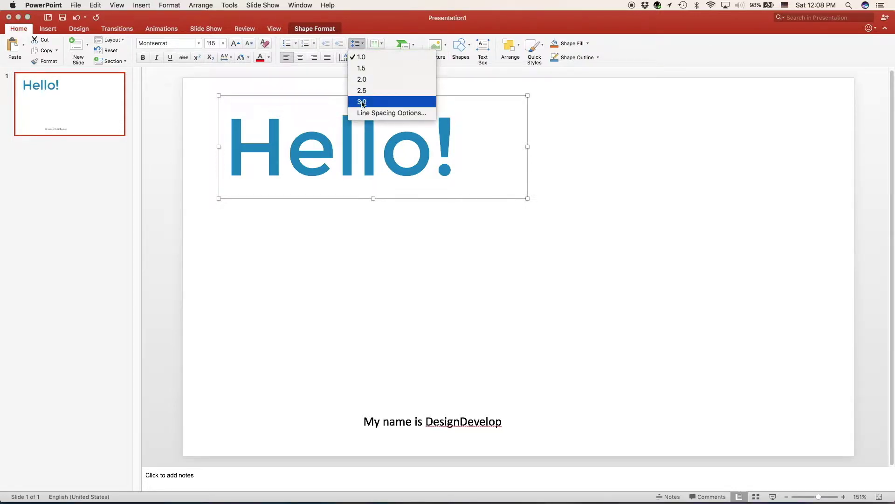
click(357, 44)
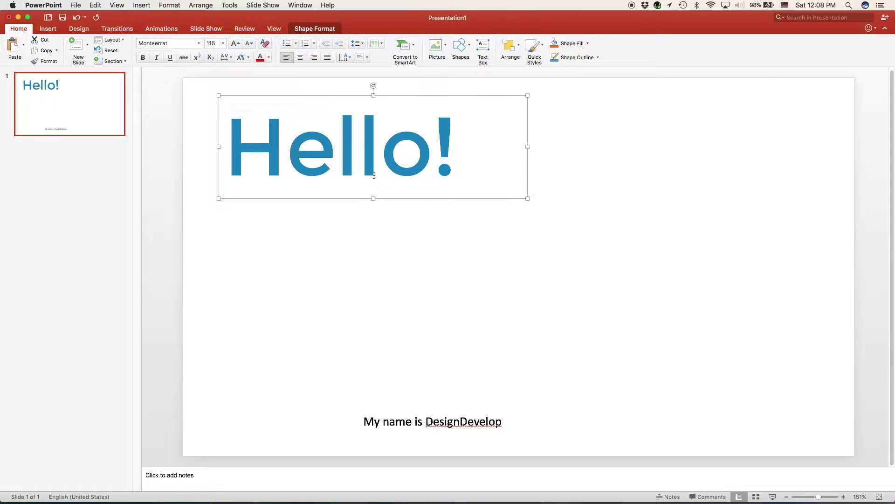
Step: Move the name line up under Hello! and append ', and we make' to it
click(510, 422)
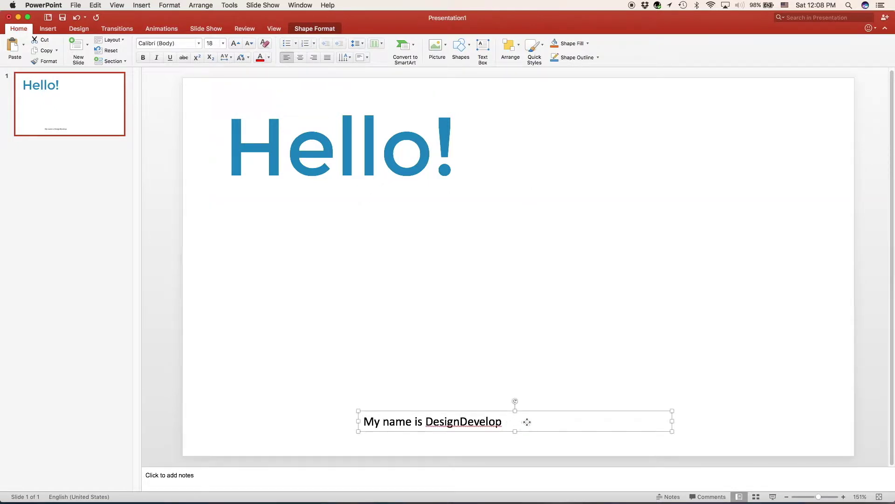
drag(527, 422, 500, 256)
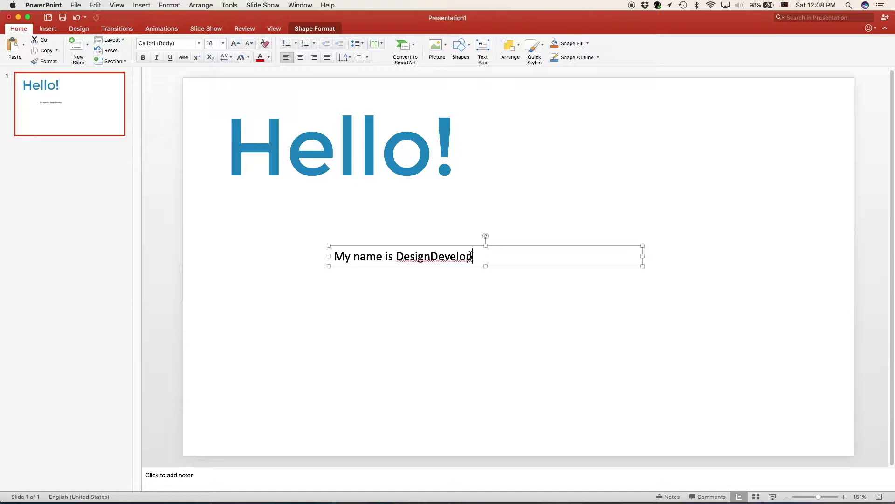
text(, and)
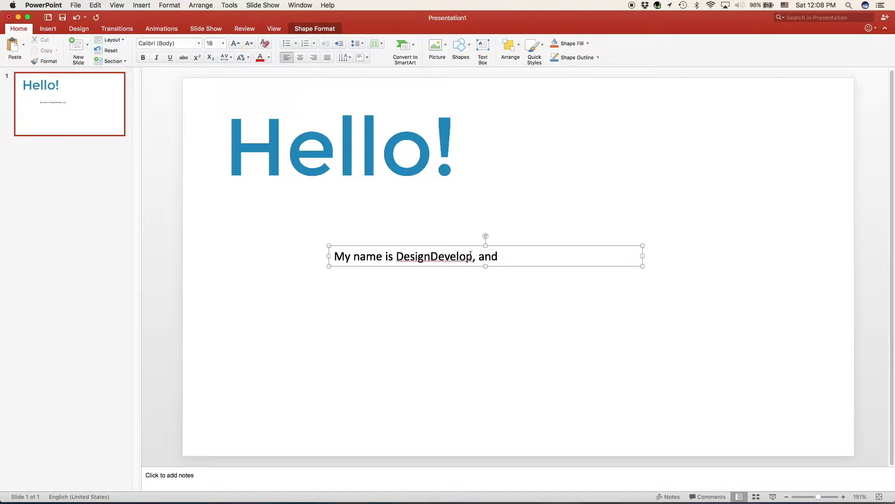
text( we make)
click(295, 43)
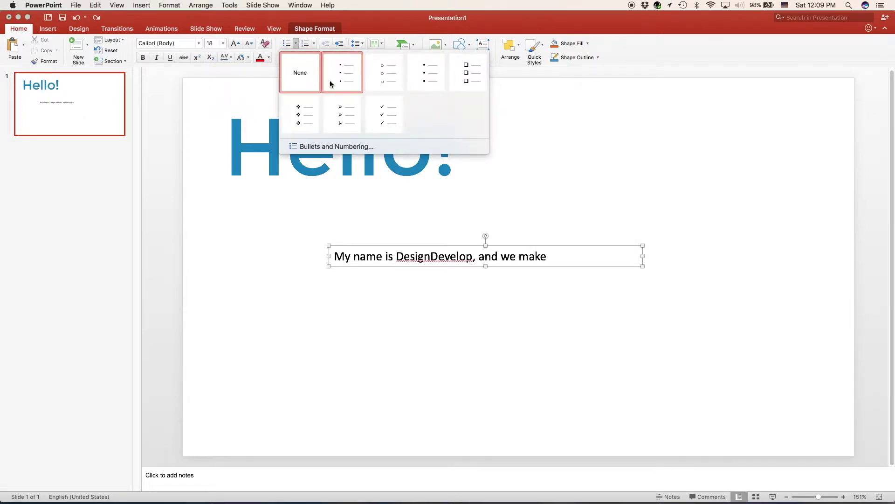
click(300, 72)
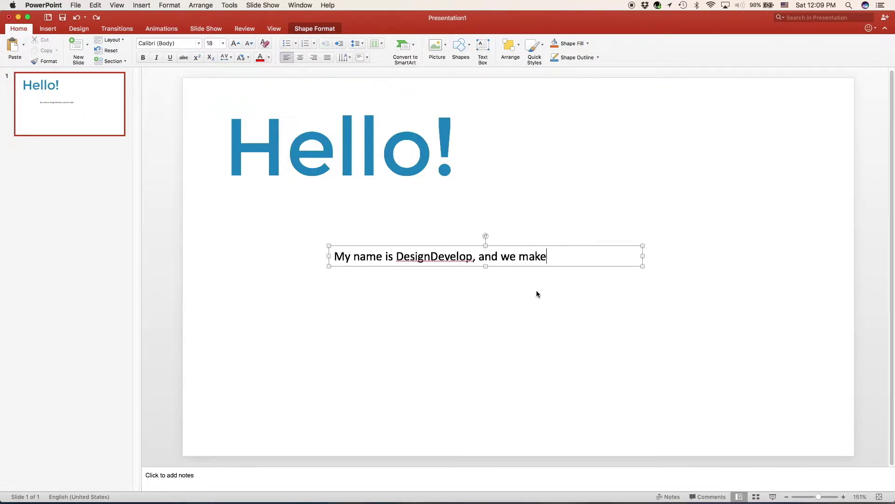
Step: Add bullets: PowerPoint Tutorials, Xcode Tutorials, Gameplay, And more
key(Return)
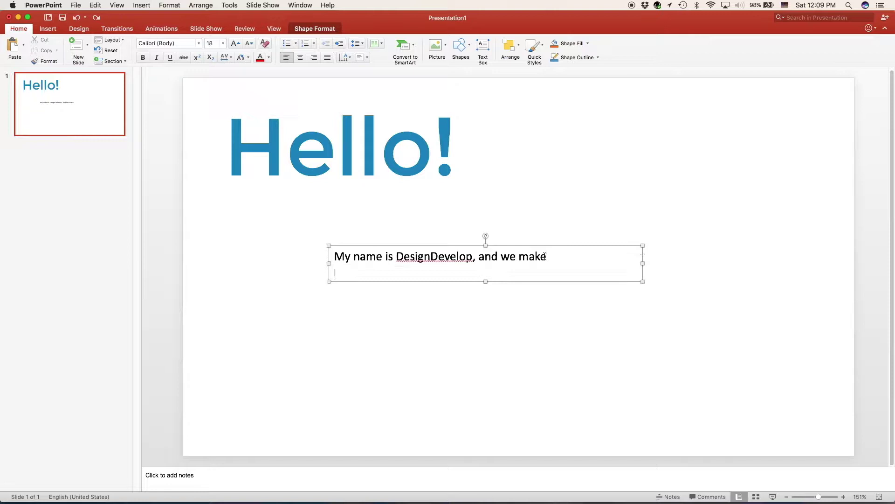
click(282, 43)
text(PowerP)
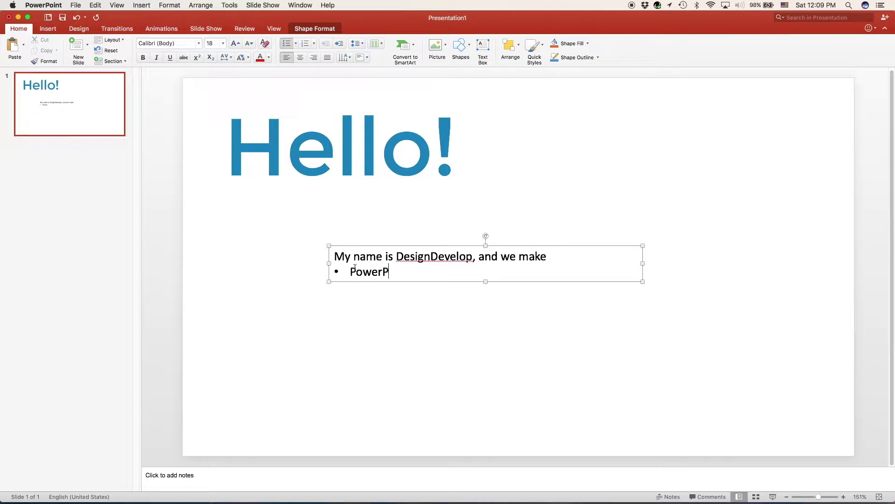
text(oint Tutorials)
key(Return)
text(Xcode Tutorials)
key(Return)
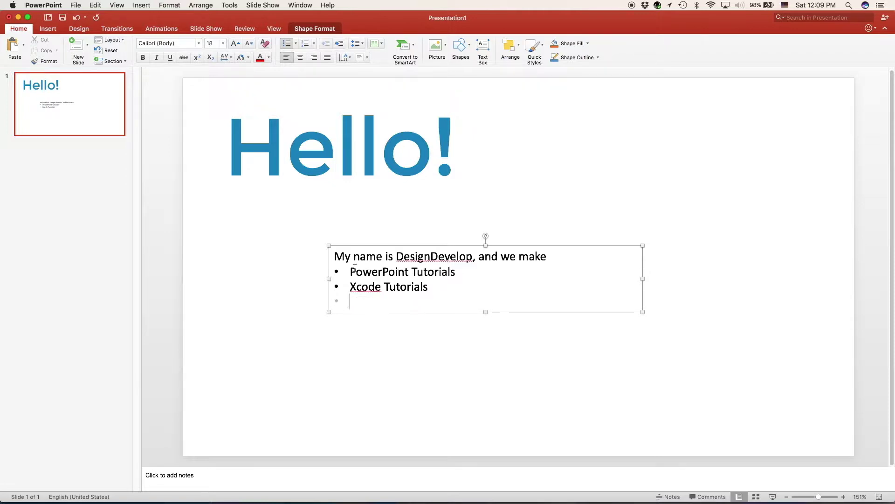
text(Gameplay)
key(Return)
text(And more)
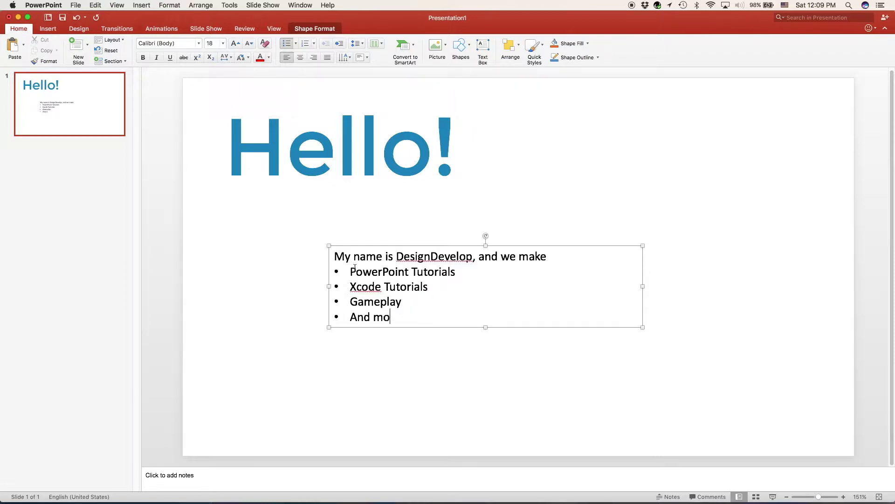
Step: Correct the misspelled 'Tuttorials' to 'Tutorials' using the spelling suggestion
right_click(448, 256)
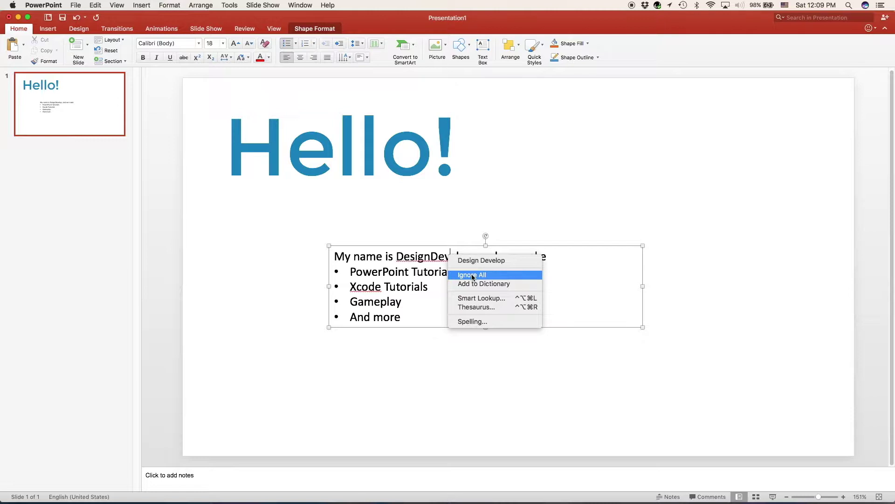
click(415, 301)
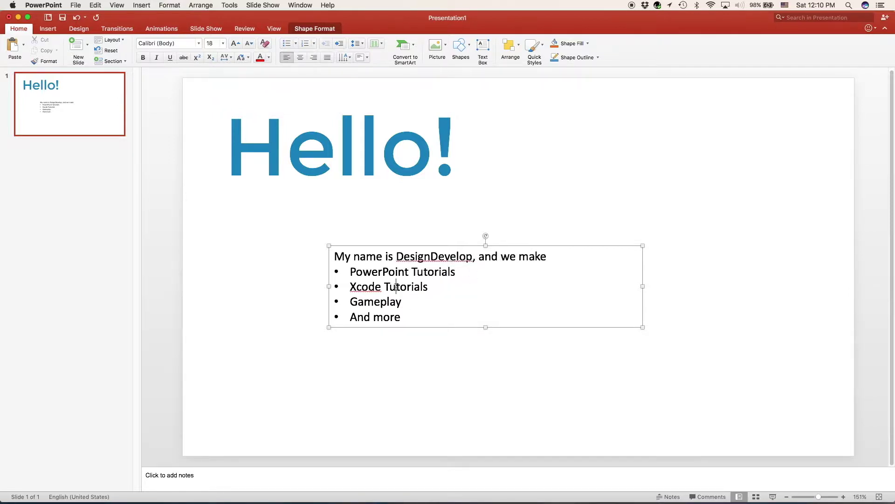
text(t)
click(517, 393)
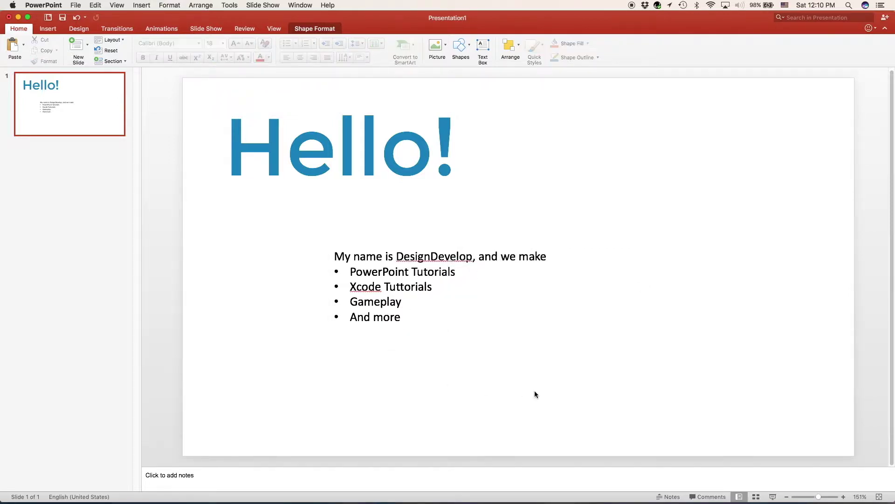
right_click(397, 287)
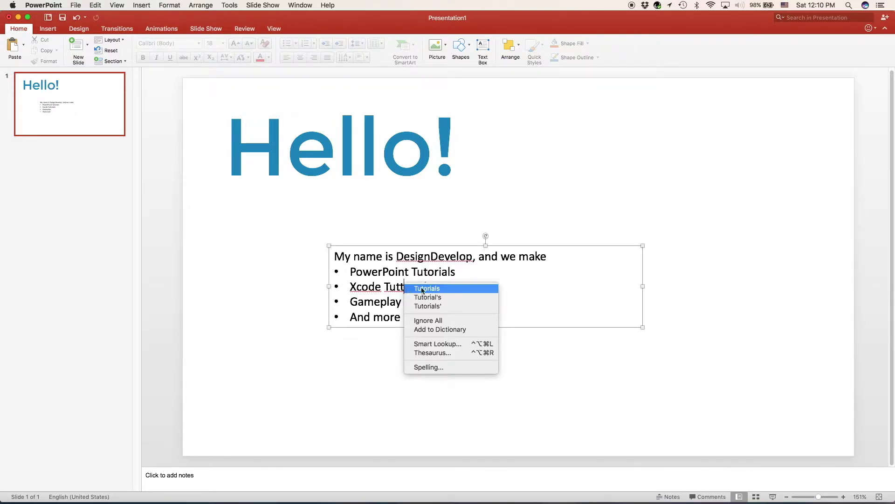
click(431, 292)
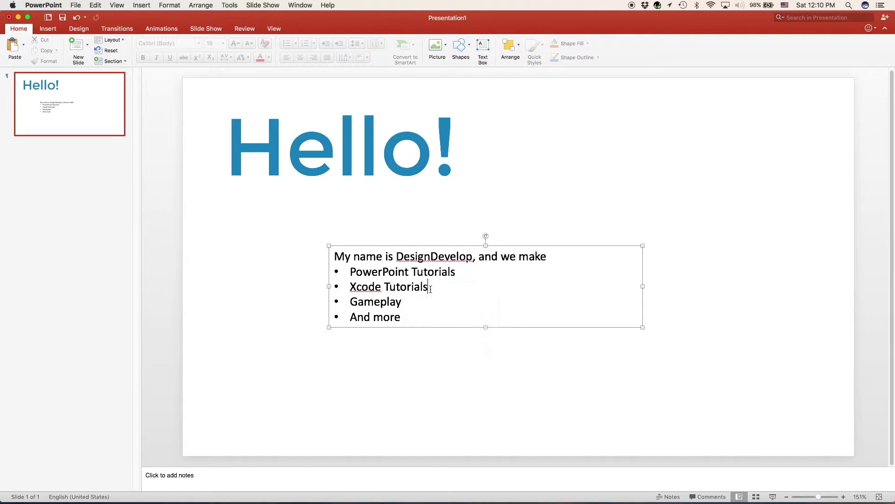
Step: Have the spell checker ignore 'Xcode' and add 'DesignDevelop' to the dictionary
right_click(357, 285)
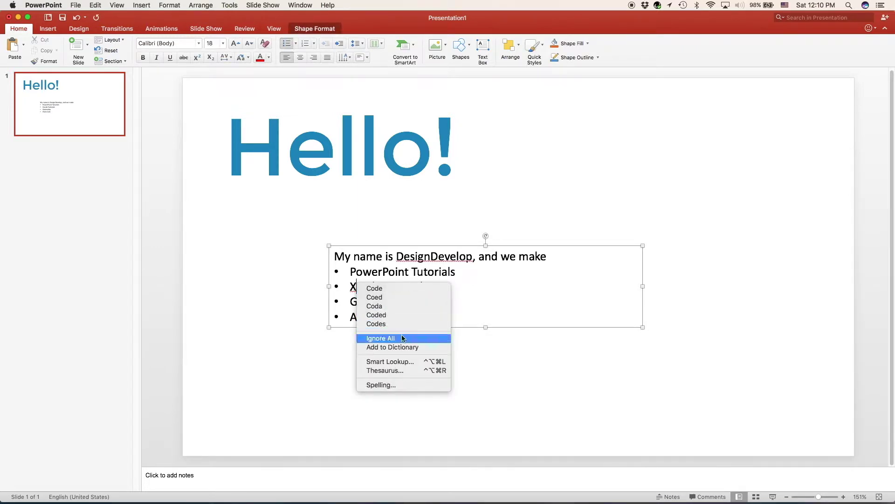
click(415, 347)
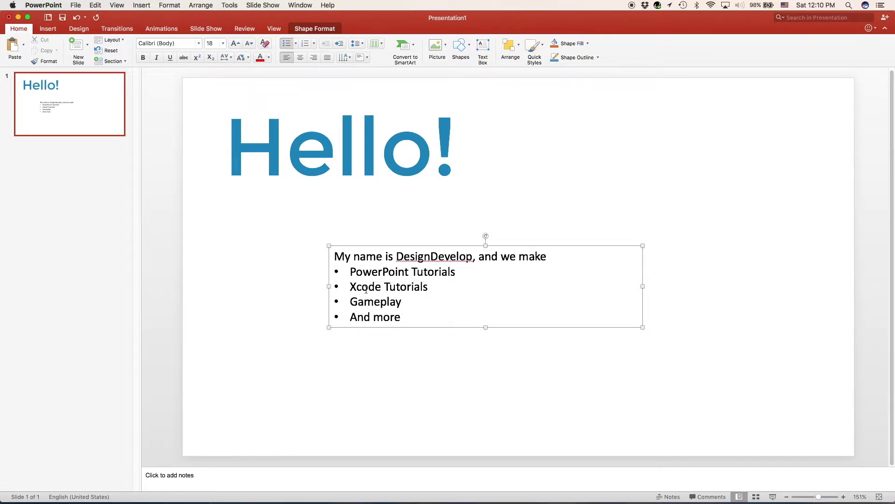
right_click(441, 250)
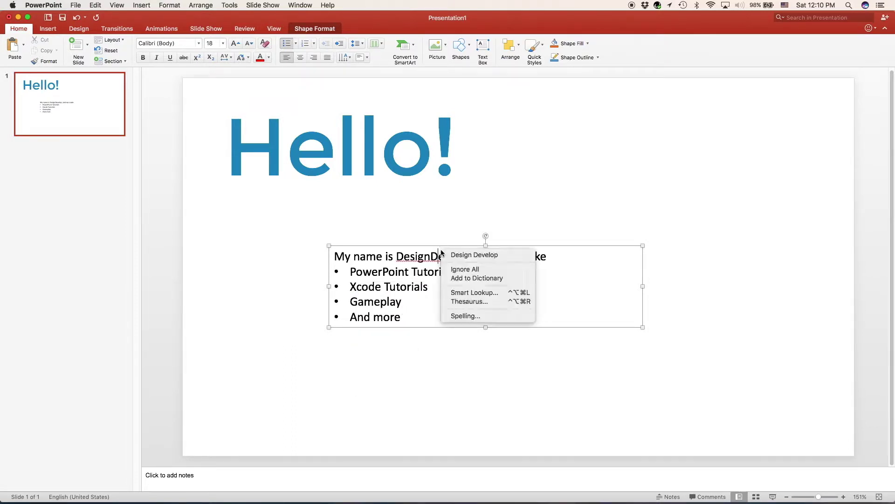
click(461, 276)
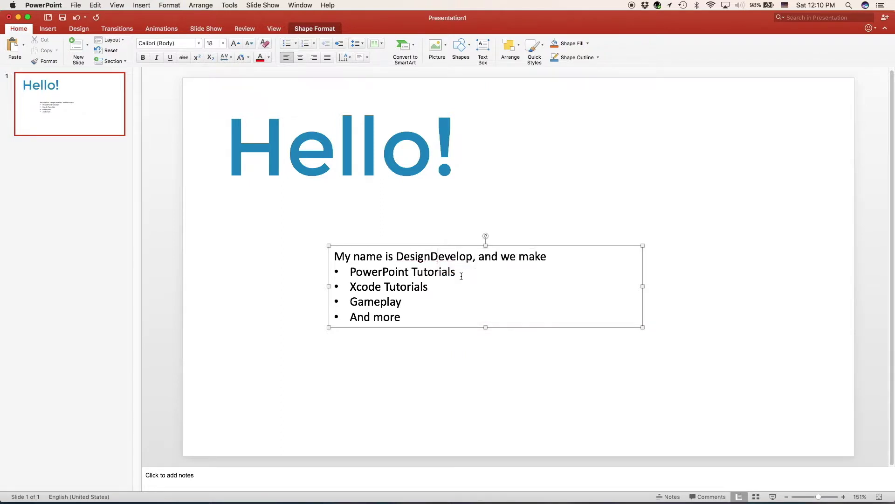
Step: Set the intro line and four bullets in plain Rockwell, not Rockwell Condensed
click(474, 323)
click(188, 43)
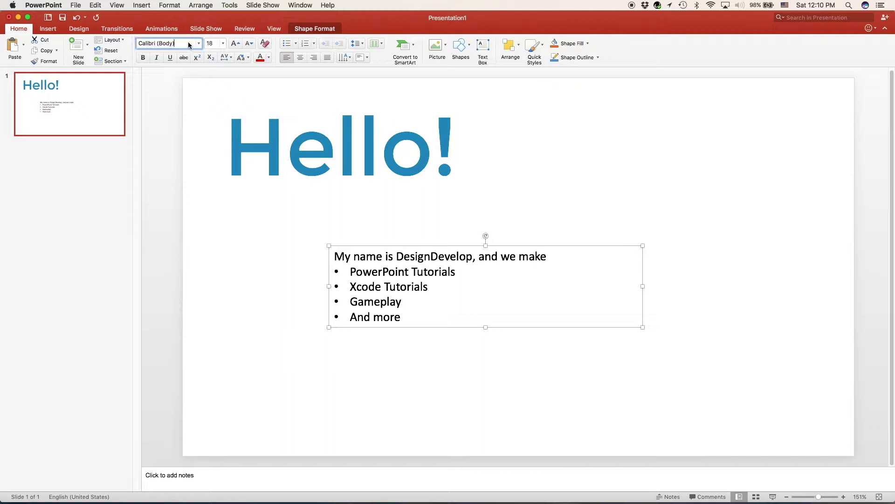
text(Rockwell)
key(BackSpace)
key(Return)
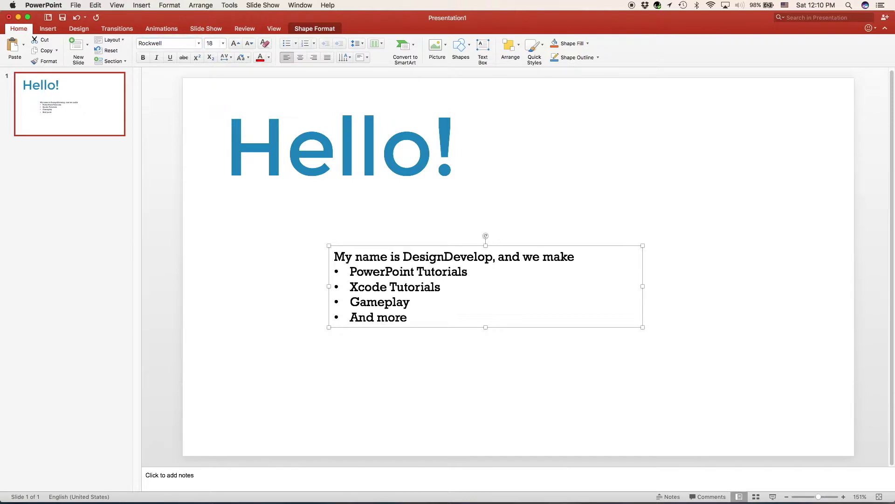
click(198, 43)
mouse_move(198, 124)
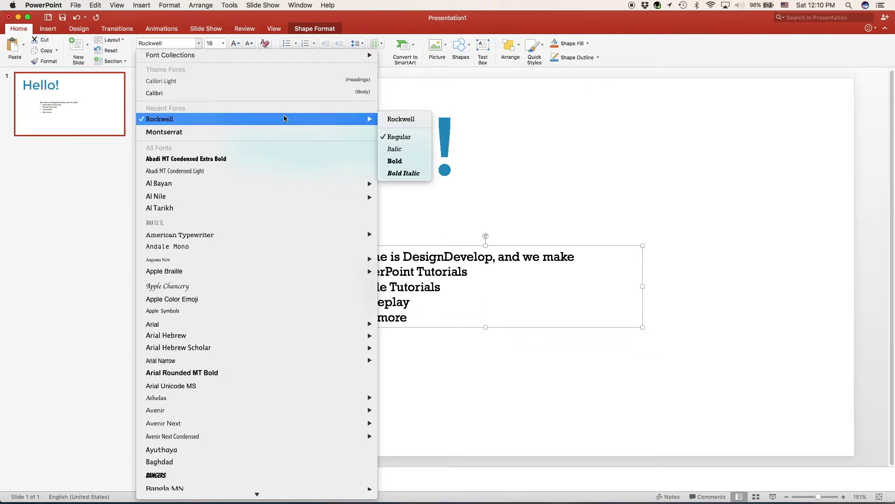
click(199, 44)
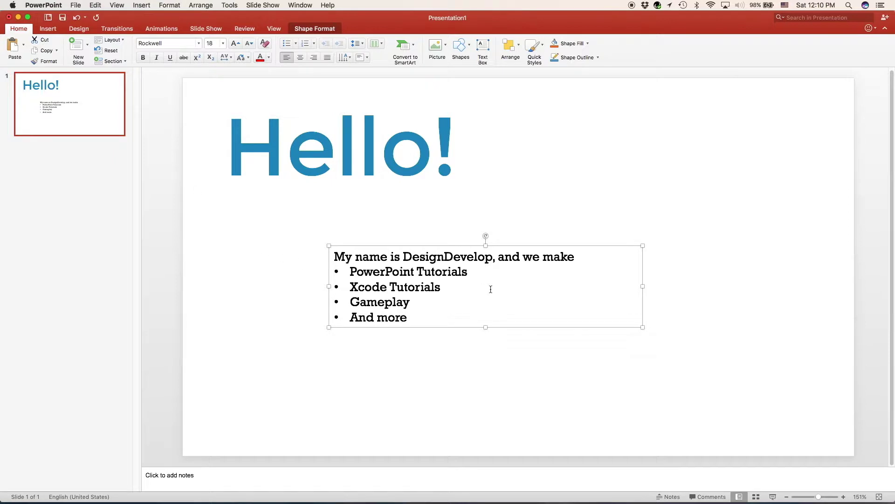
Step: Colour the intro line and bullets a custom teal chosen in More Colors
click(262, 60)
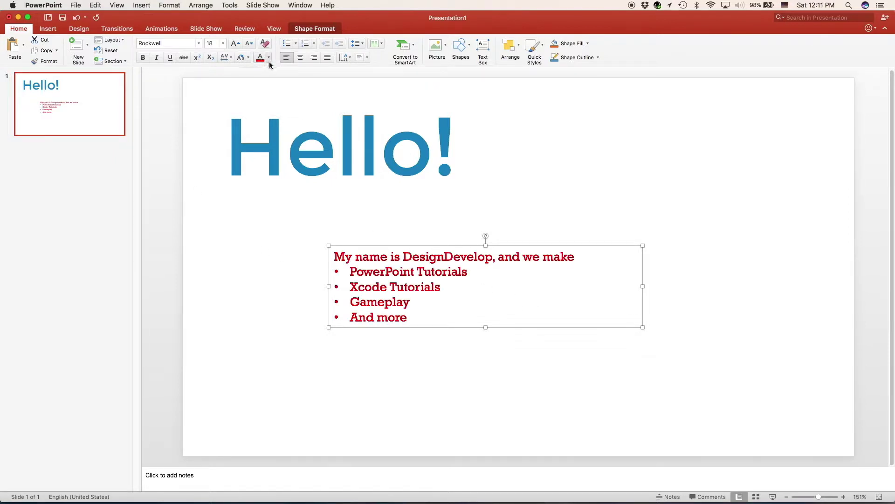
click(269, 58)
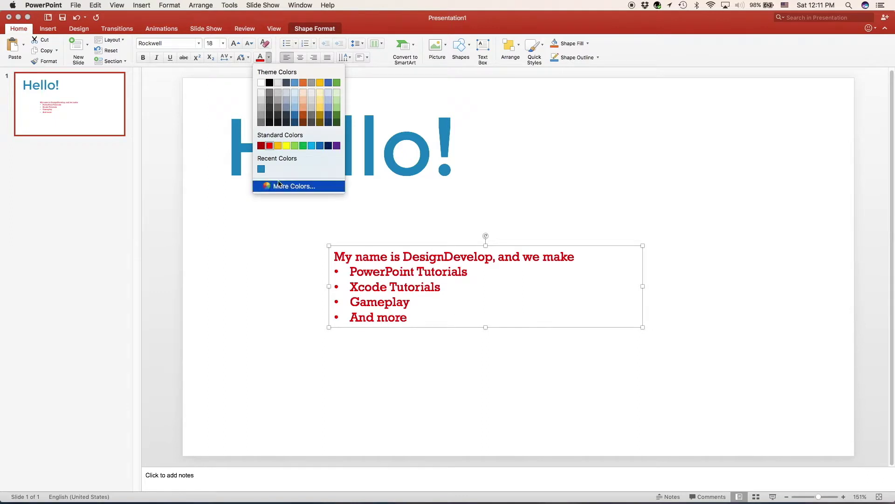
click(261, 169)
click(270, 59)
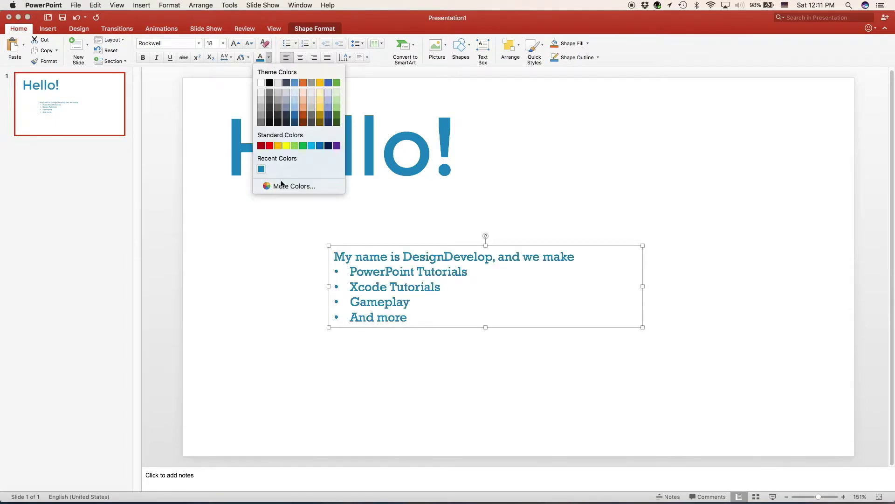
click(282, 186)
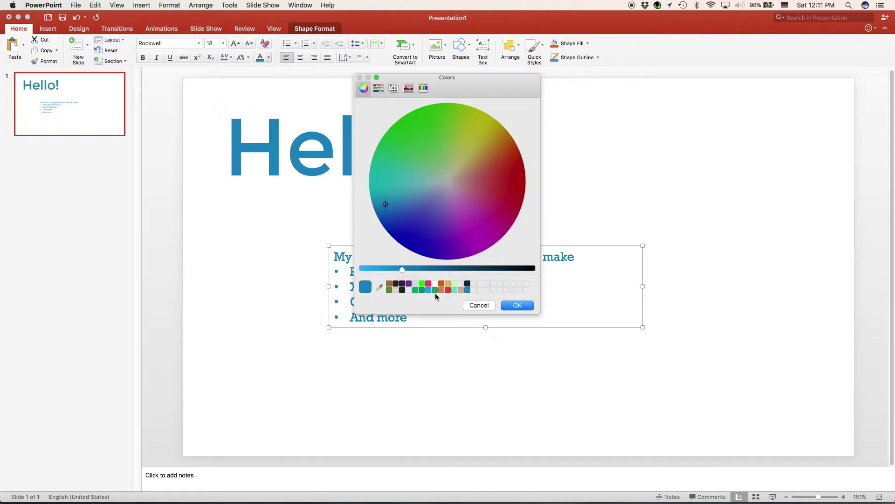
drag(387, 202, 389, 192)
click(516, 306)
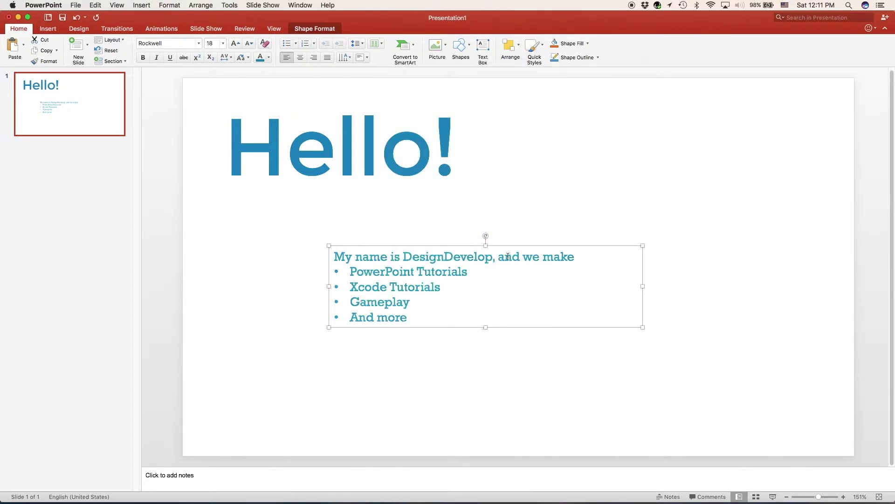
Step: Raise the body text to 24 pt, widen its box, and shift it left beneath Hello!
click(235, 43)
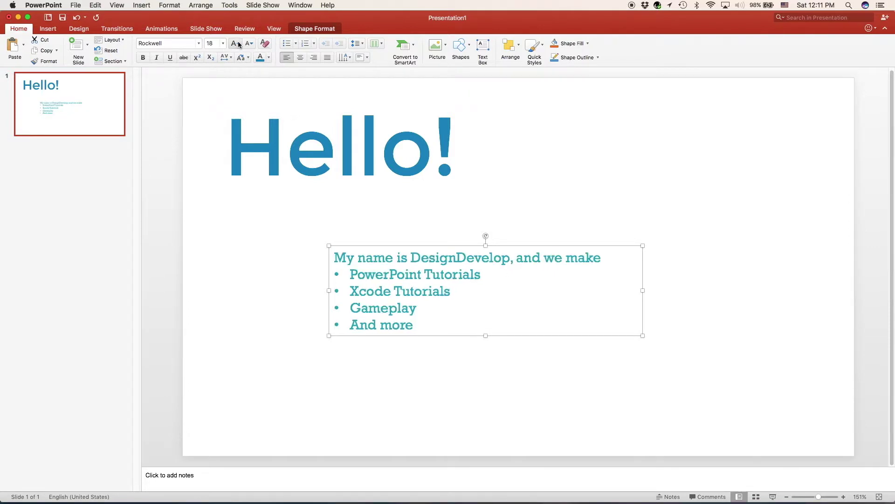
click(236, 43)
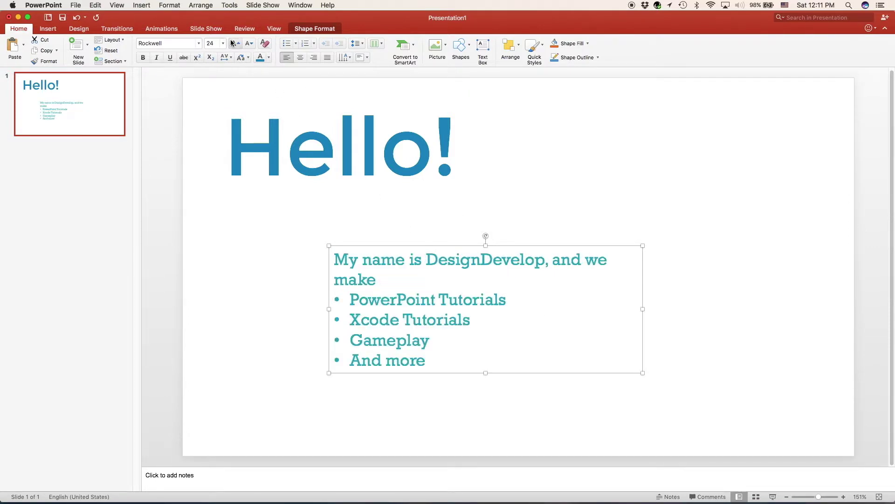
drag(643, 308, 671, 311)
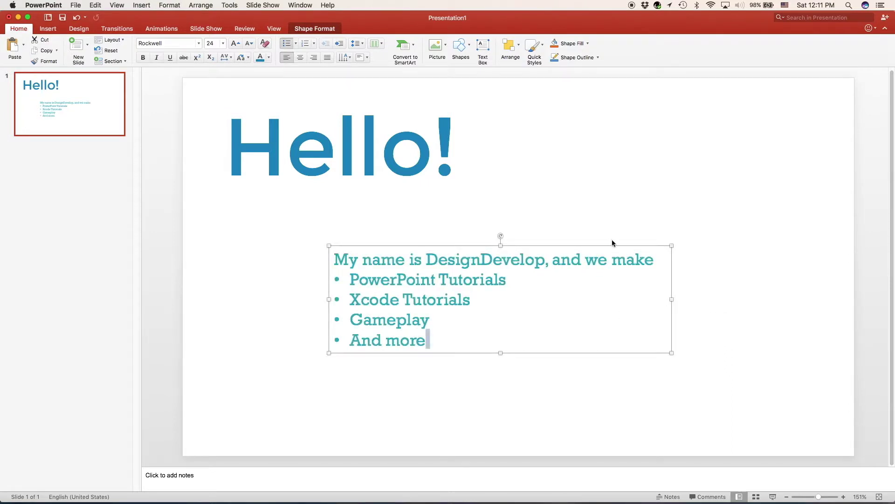
drag(618, 244, 591, 237)
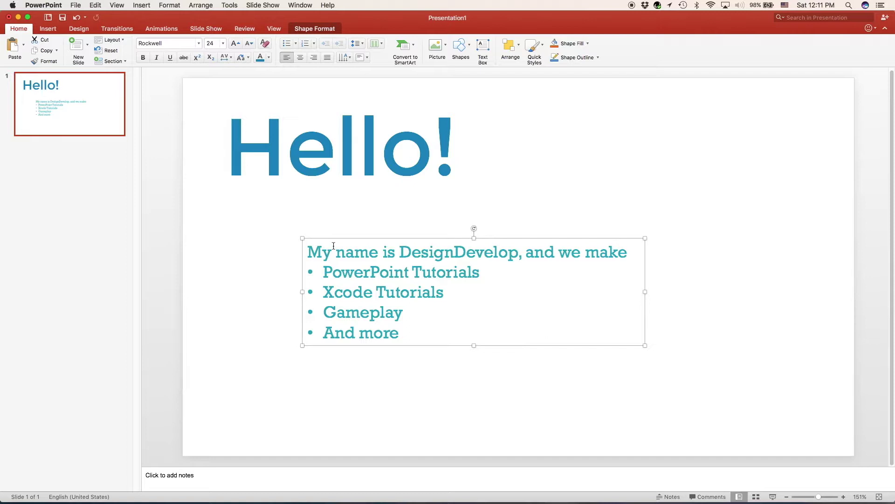
drag(334, 238, 251, 239)
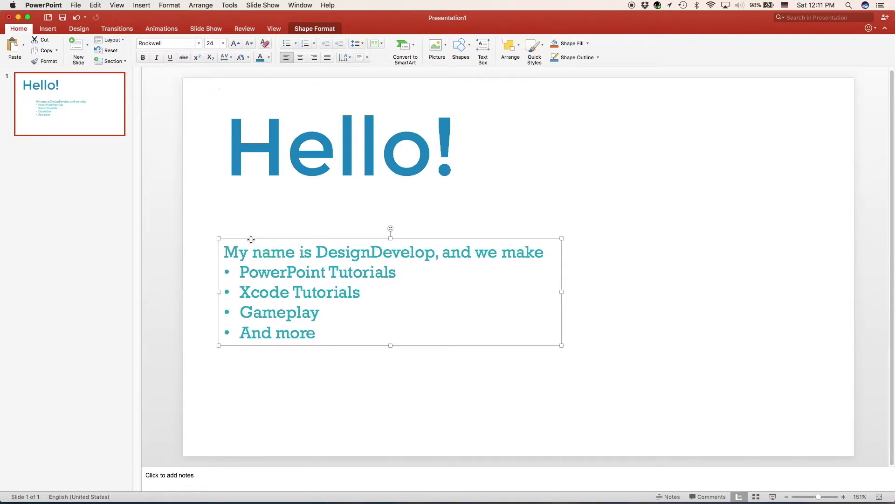
drag(331, 335, 226, 271)
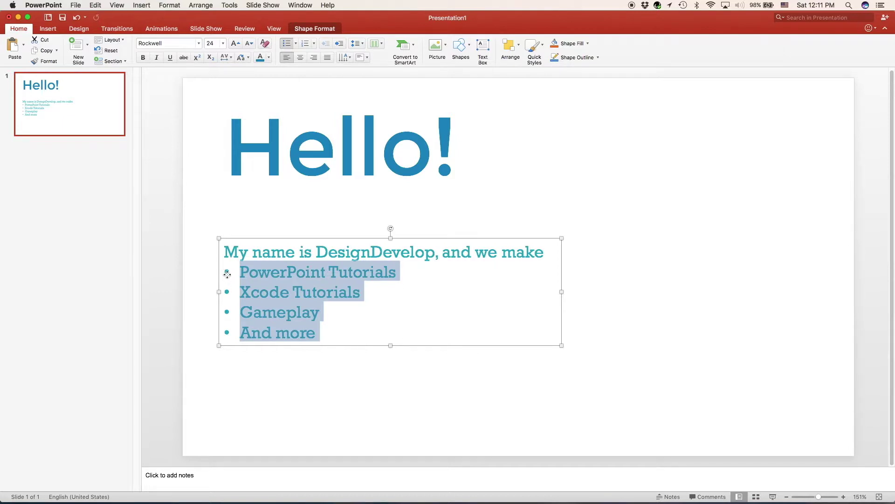
Step: Number the four list items, try i. ii. iii. roman numerals, then revert to bullets
click(226, 273)
drag(370, 321, 235, 274)
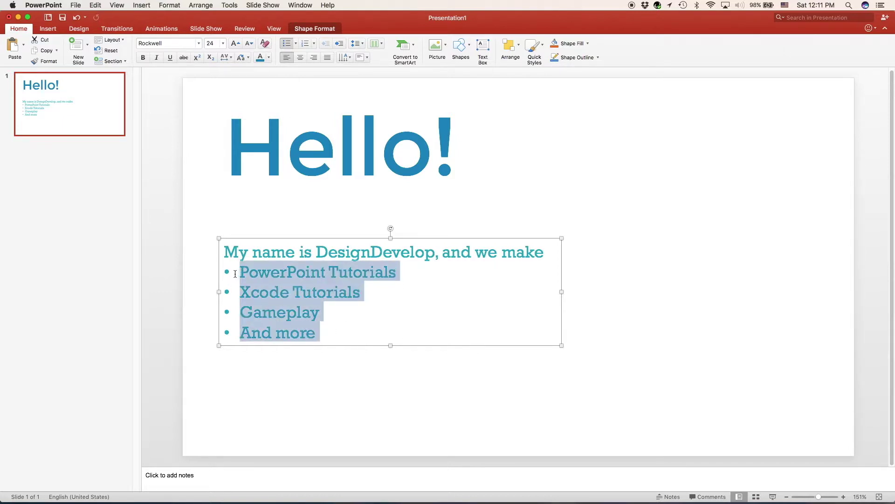
click(305, 44)
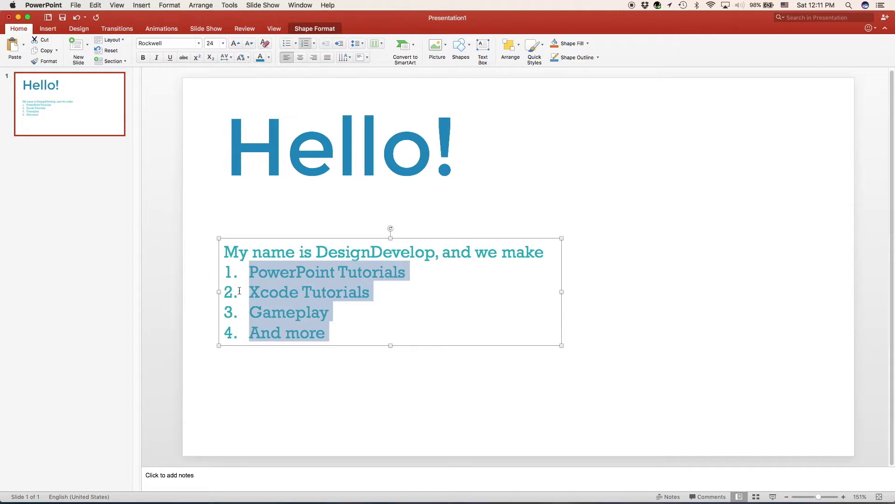
click(314, 43)
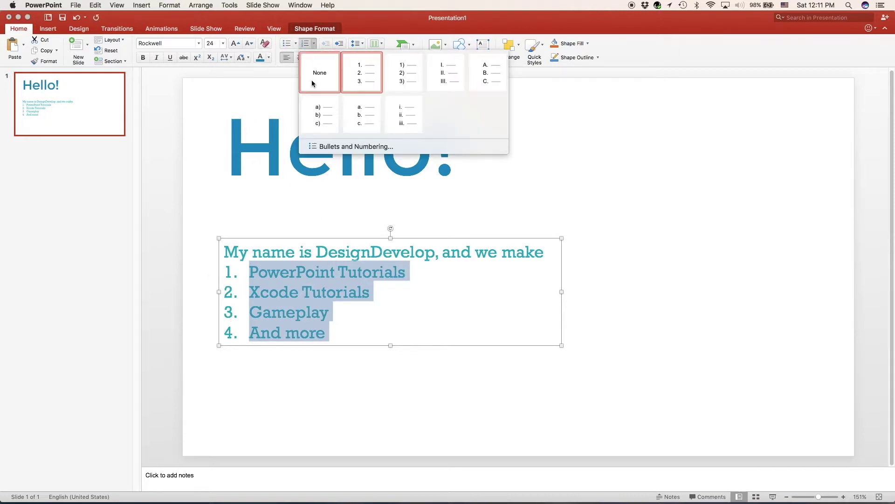
click(395, 116)
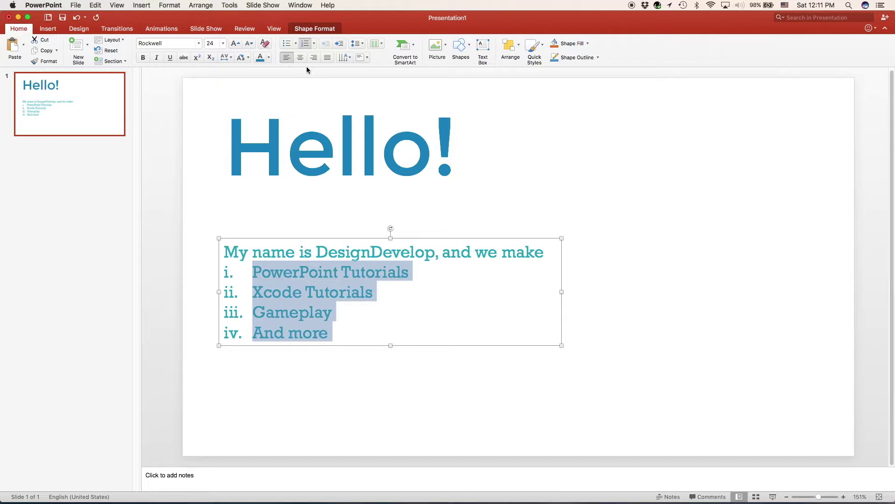
click(286, 44)
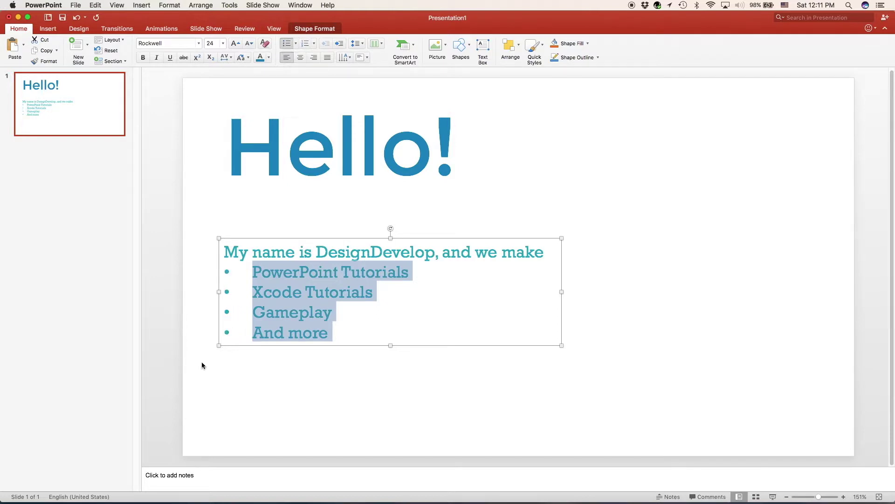
click(368, 371)
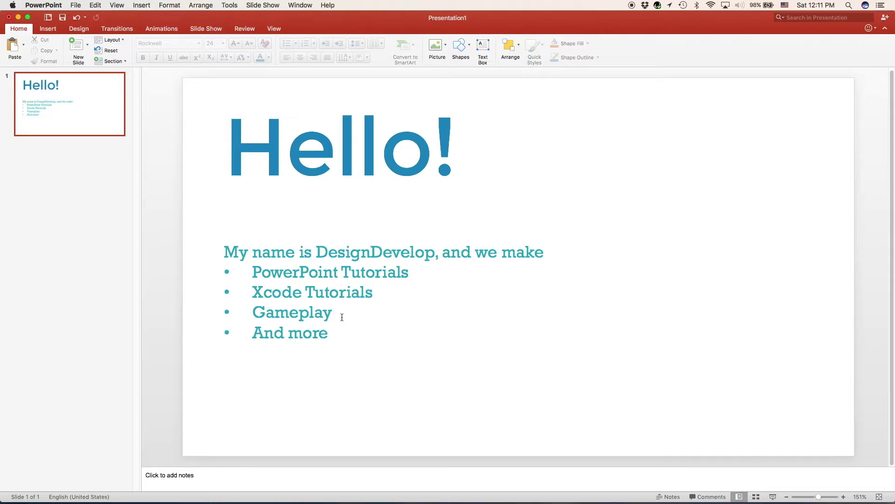
click(359, 202)
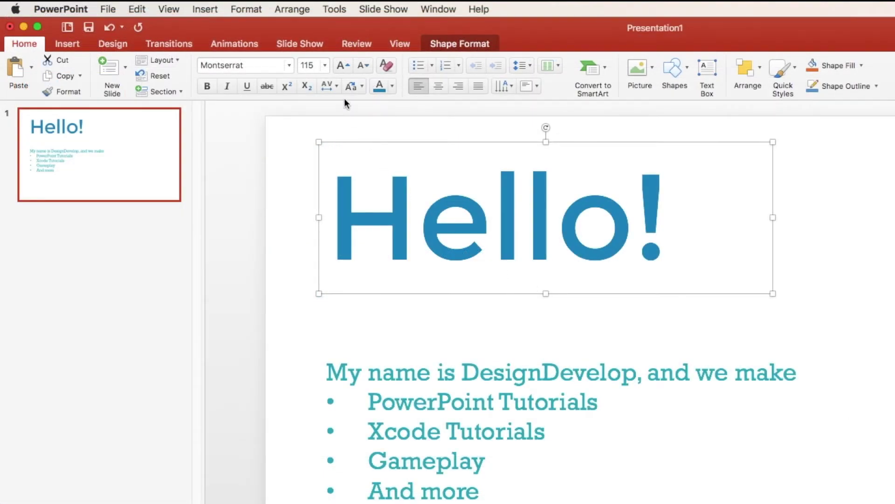
click(289, 66)
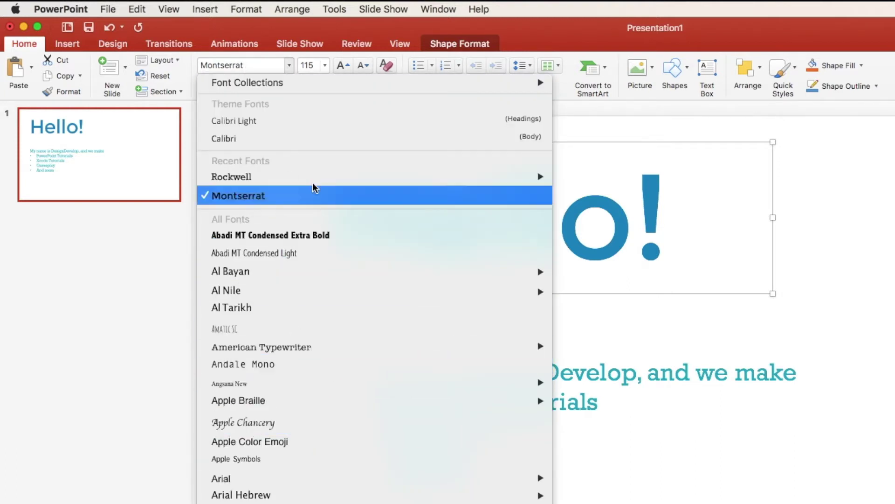
mouse_move(311, 178)
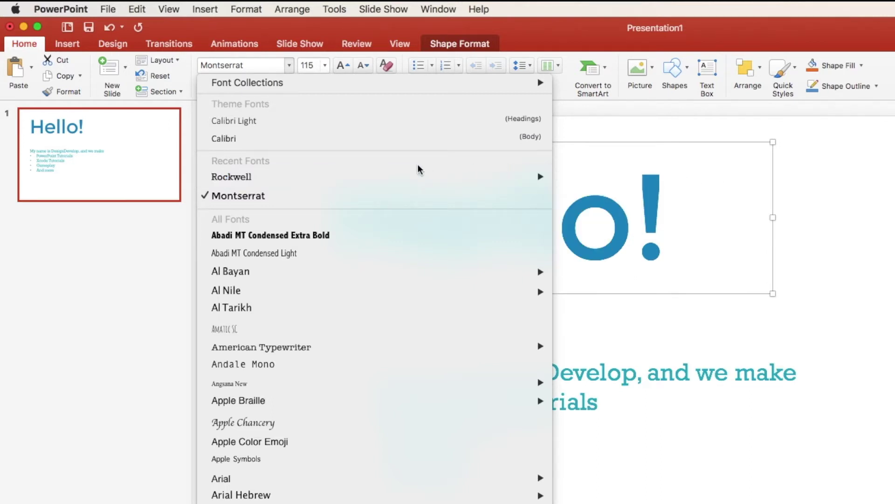
click(291, 66)
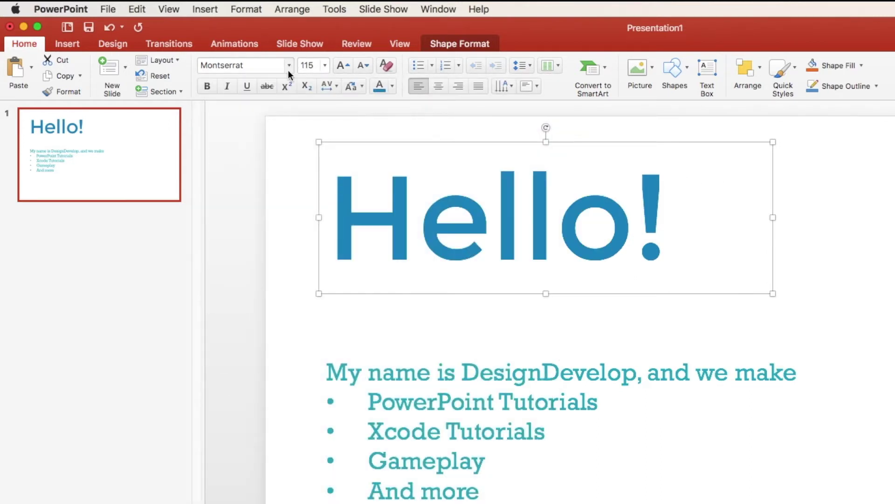
click(325, 65)
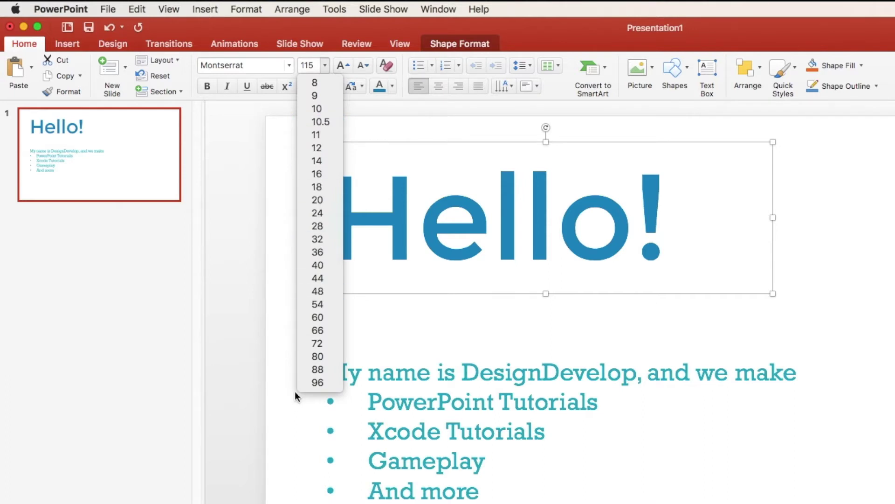
click(325, 65)
click(318, 66)
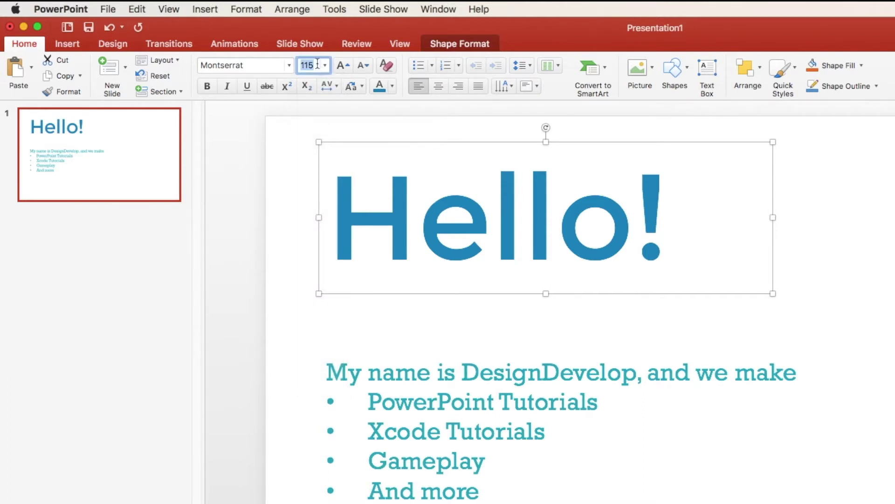
click(325, 65)
click(325, 66)
click(344, 65)
click(364, 66)
click(363, 134)
click(370, 171)
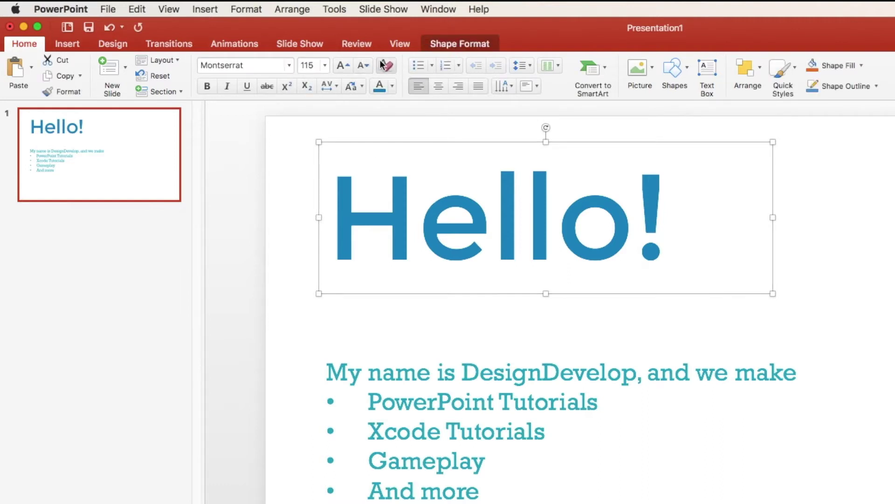
click(385, 65)
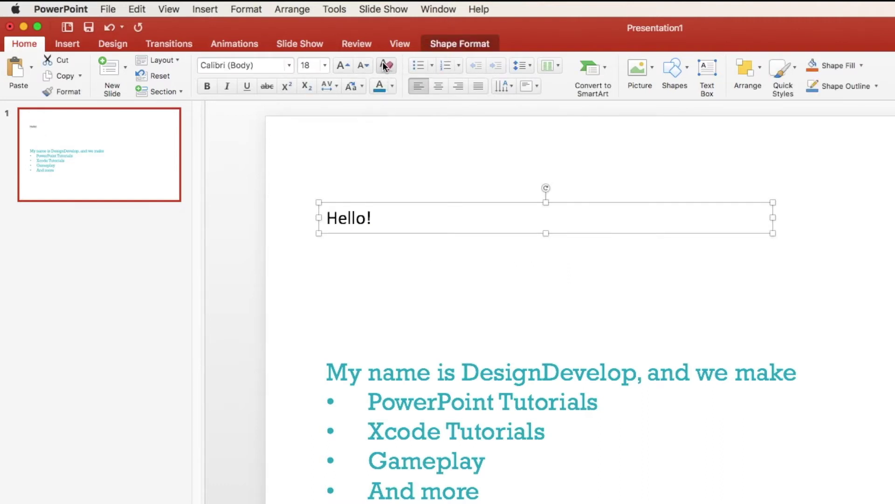
key(super+z)
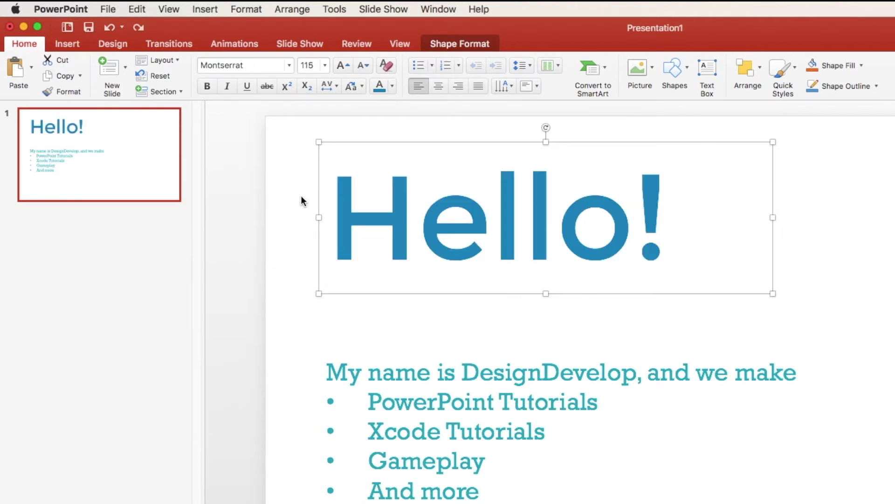
click(209, 87)
click(209, 87)
click(231, 86)
click(231, 86)
click(246, 86)
click(246, 86)
click(265, 86)
click(247, 86)
click(227, 86)
click(216, 84)
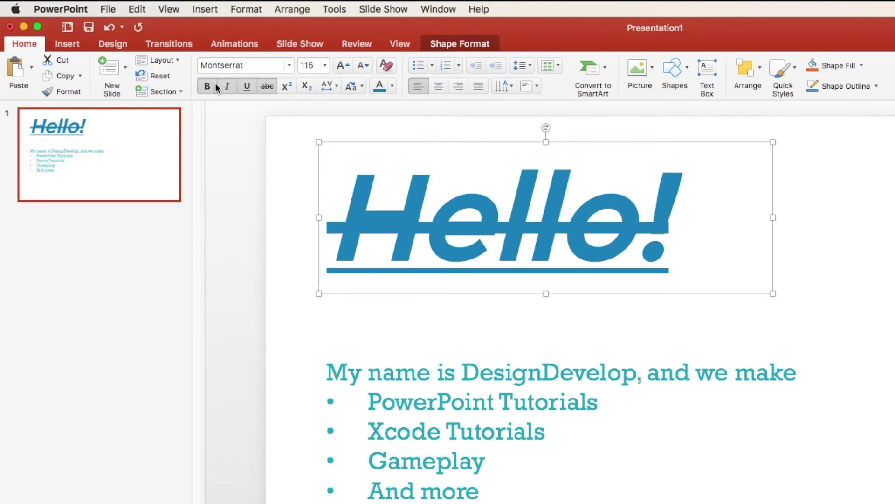
click(215, 84)
click(228, 86)
click(247, 85)
click(266, 86)
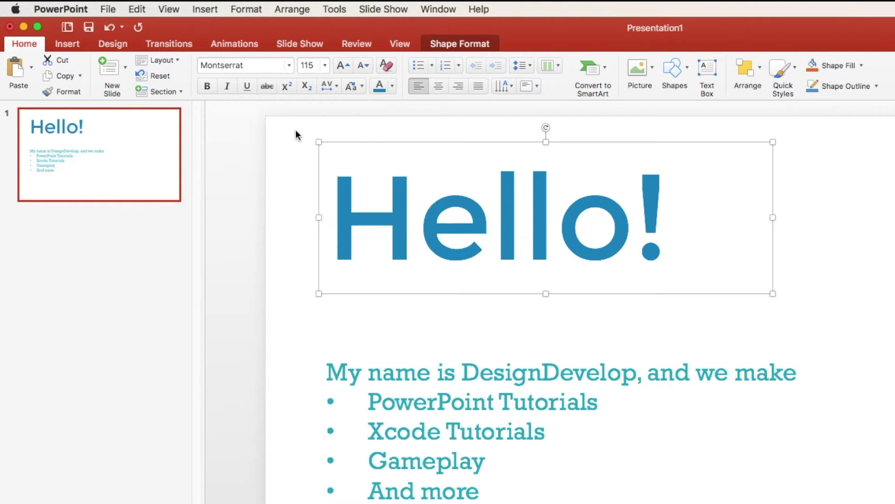
click(288, 86)
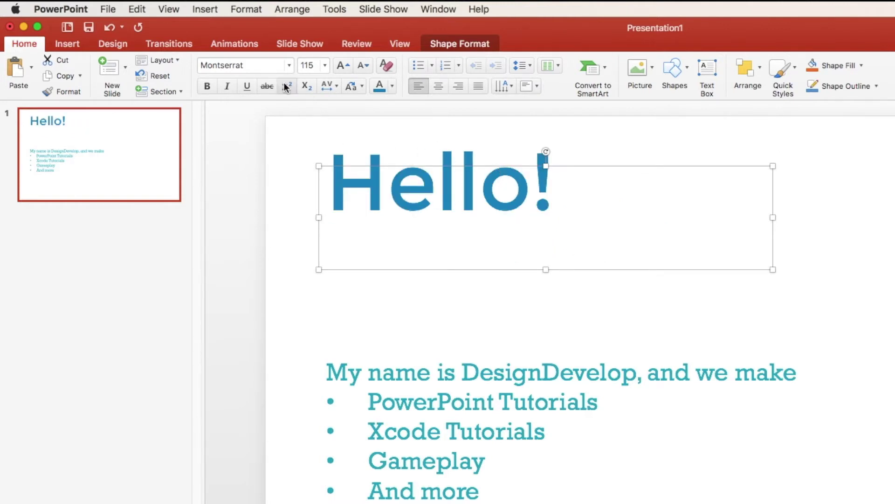
click(307, 86)
key(super+z)
key(super+y)
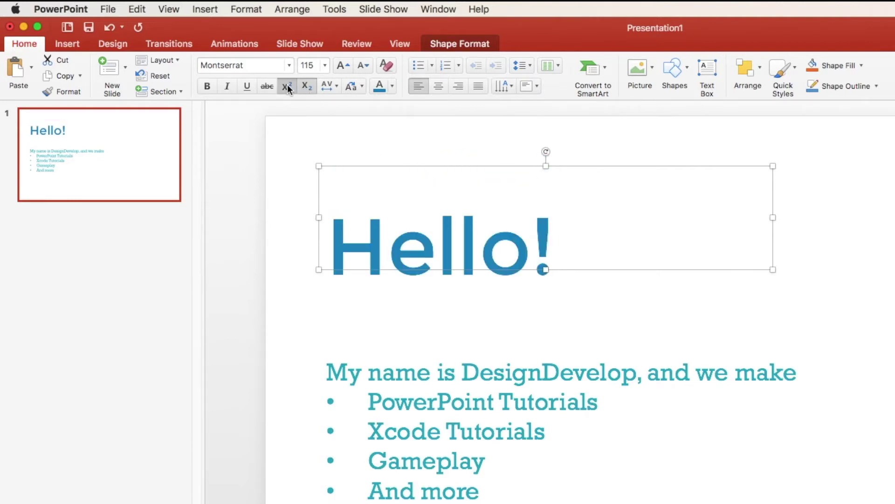
key(super+z)
Step: Reset the heading's baseline, then try very tight and very loose letter spacing on Hello!
click(284, 85)
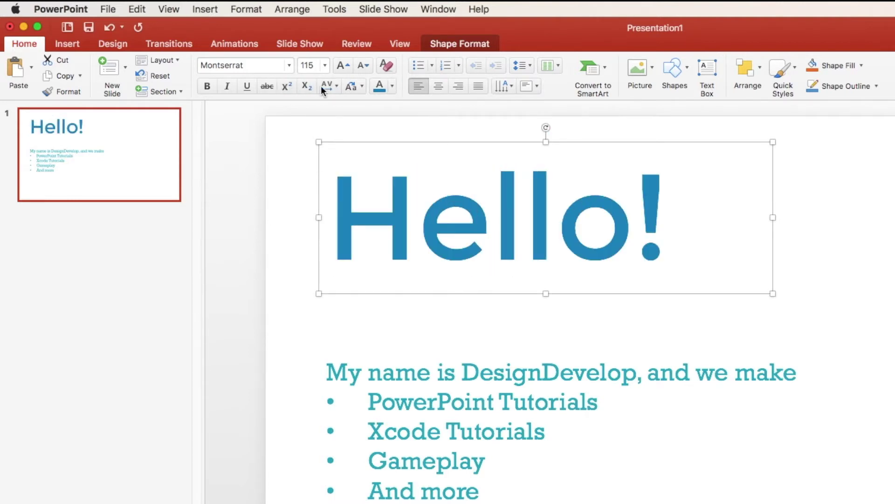
click(336, 86)
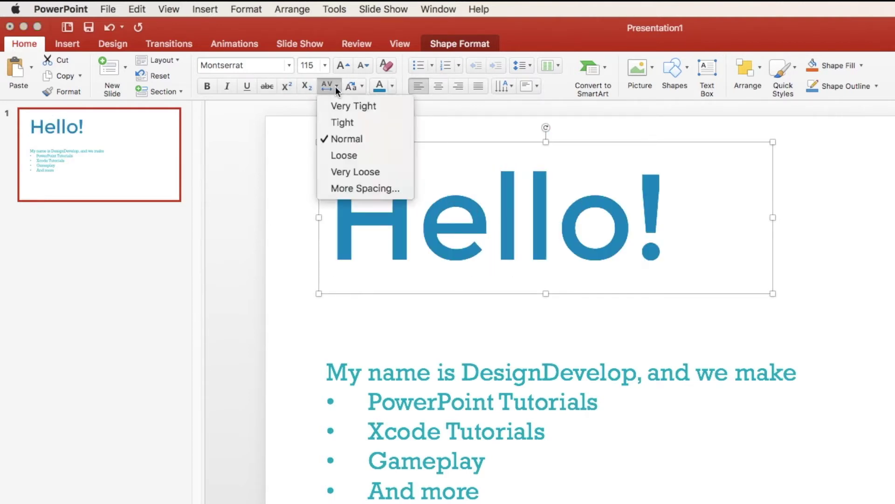
click(358, 108)
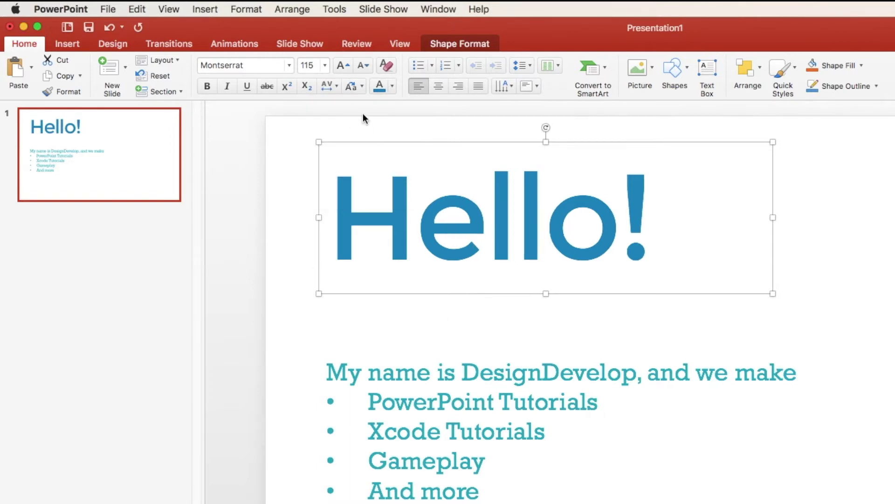
click(322, 87)
click(383, 174)
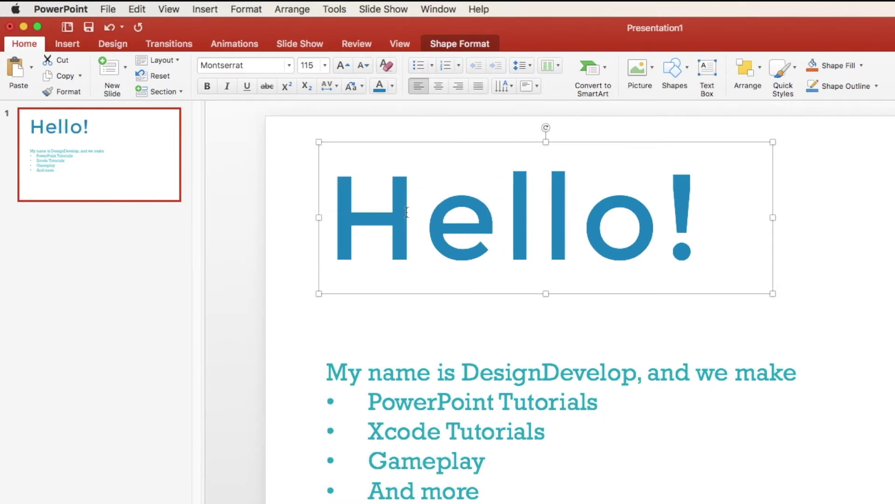
Step: Expand Hello!'s character spacing by 6 pt, then set it back to Normal
click(329, 86)
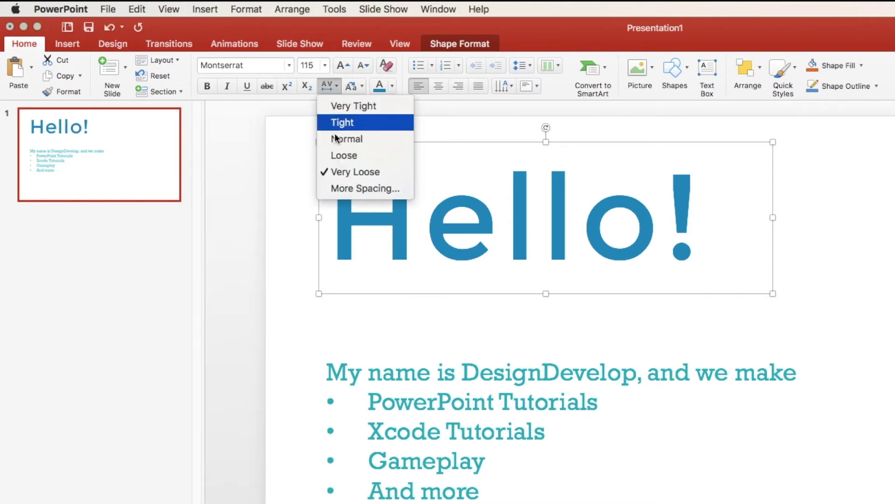
click(350, 184)
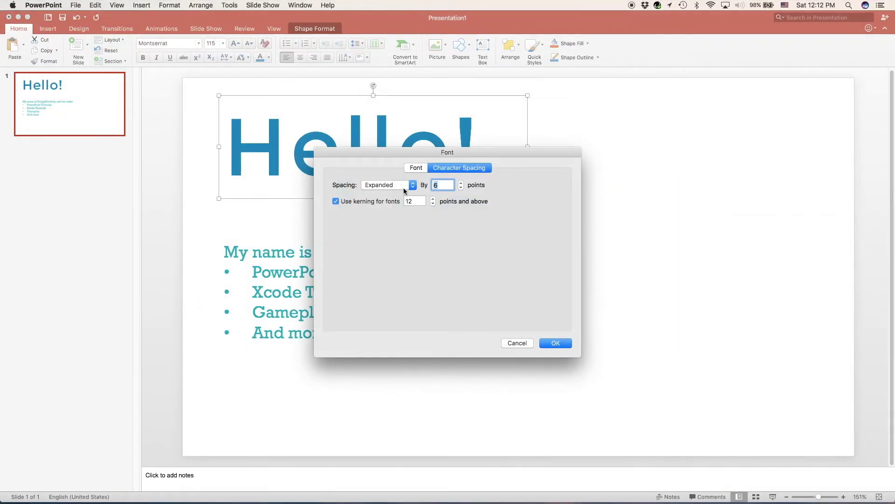
click(556, 342)
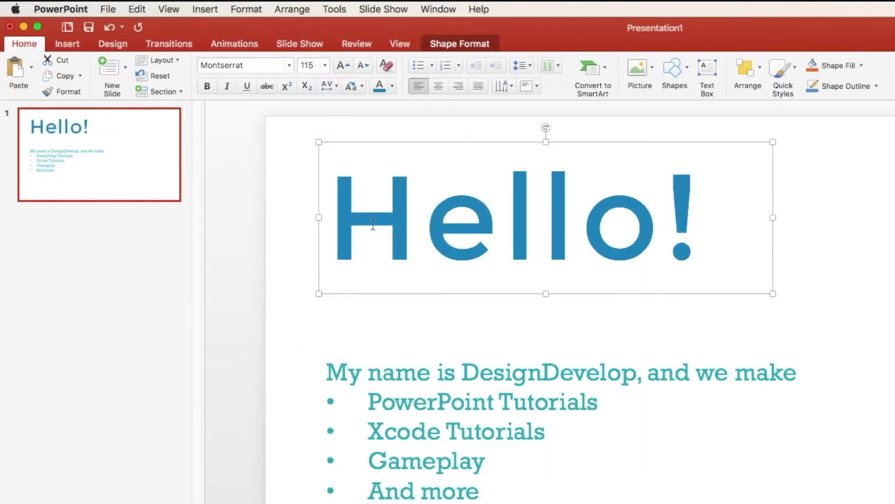
click(344, 88)
click(357, 139)
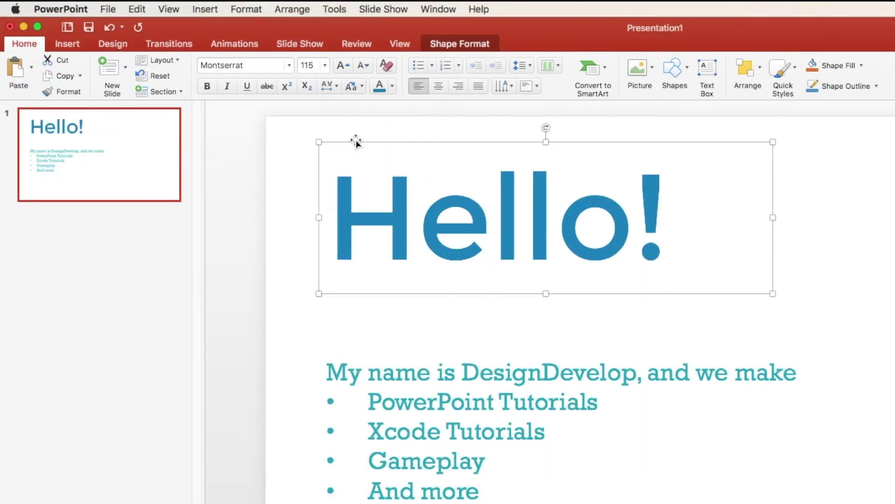
click(361, 86)
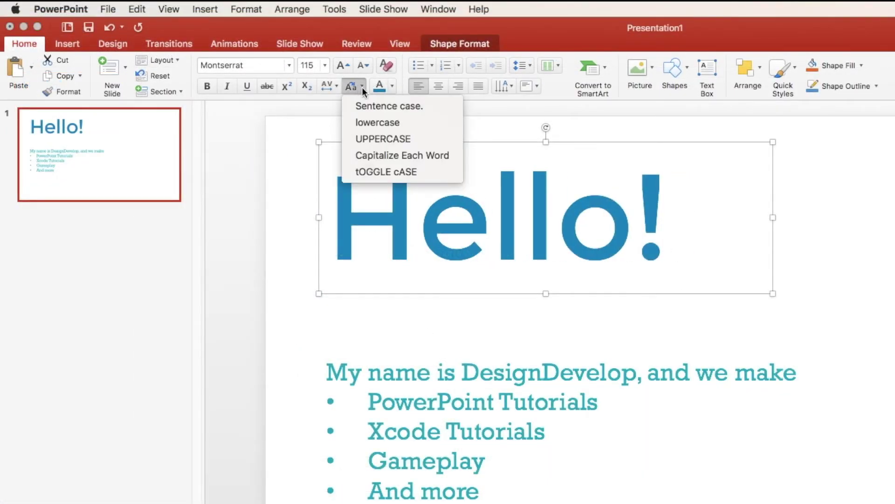
click(388, 134)
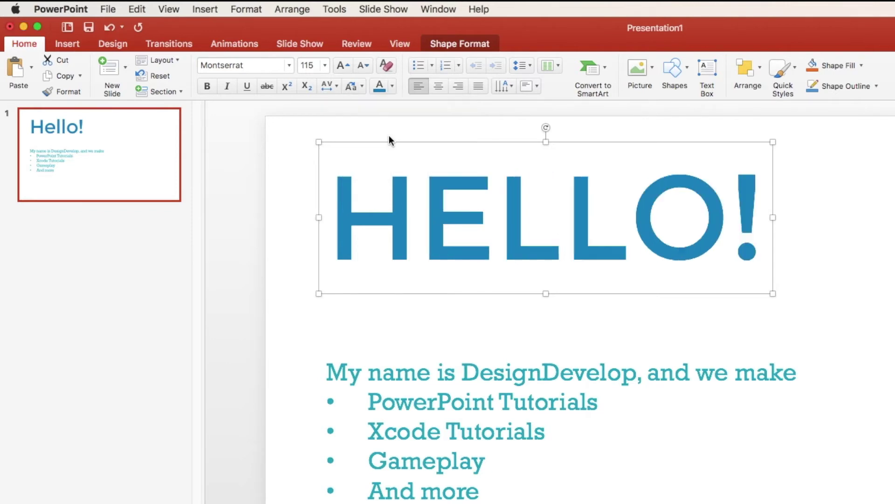
click(356, 88)
click(370, 106)
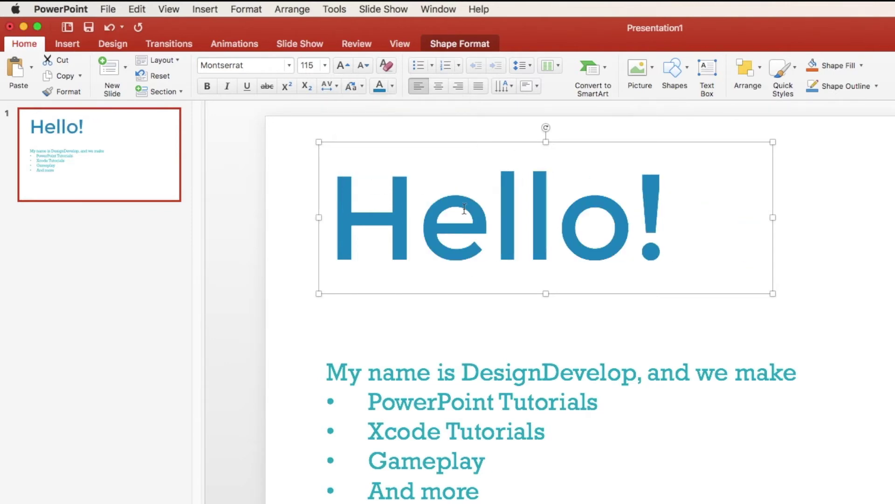
click(359, 87)
click(375, 168)
click(353, 86)
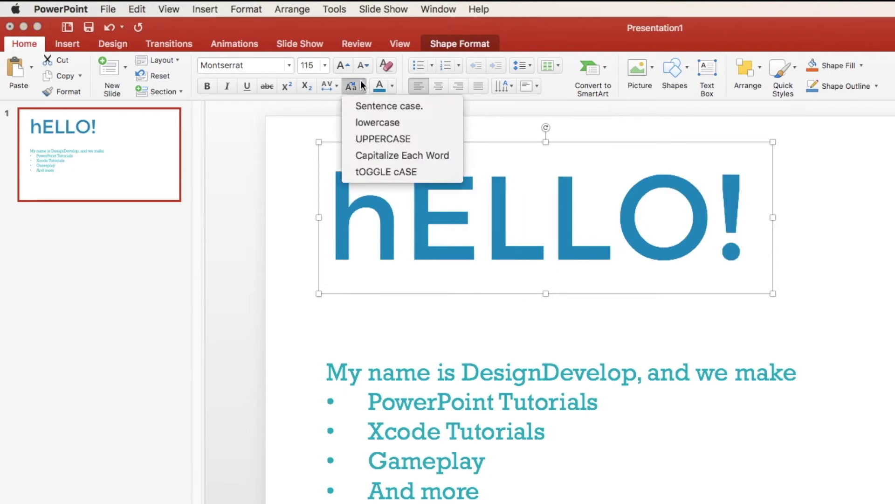
click(406, 155)
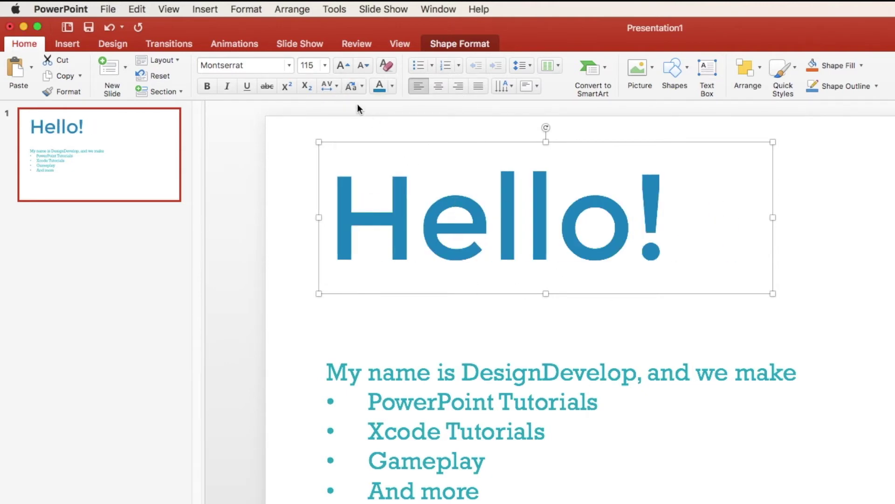
click(353, 87)
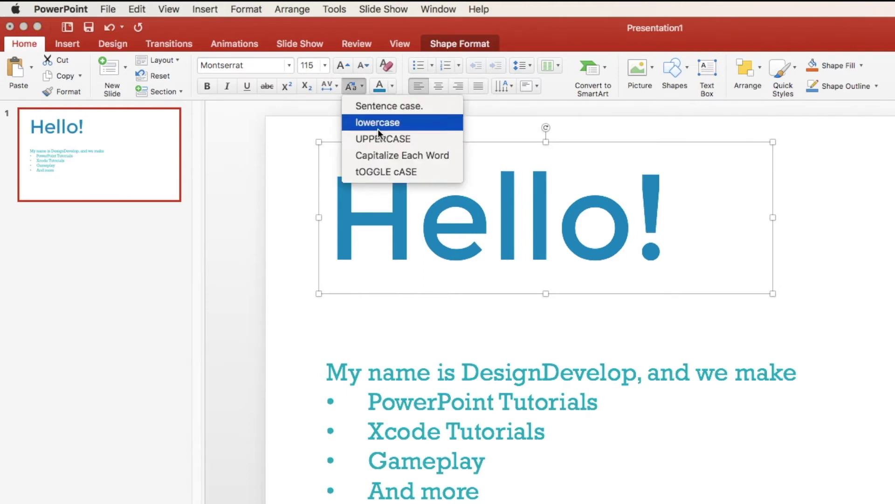
click(379, 106)
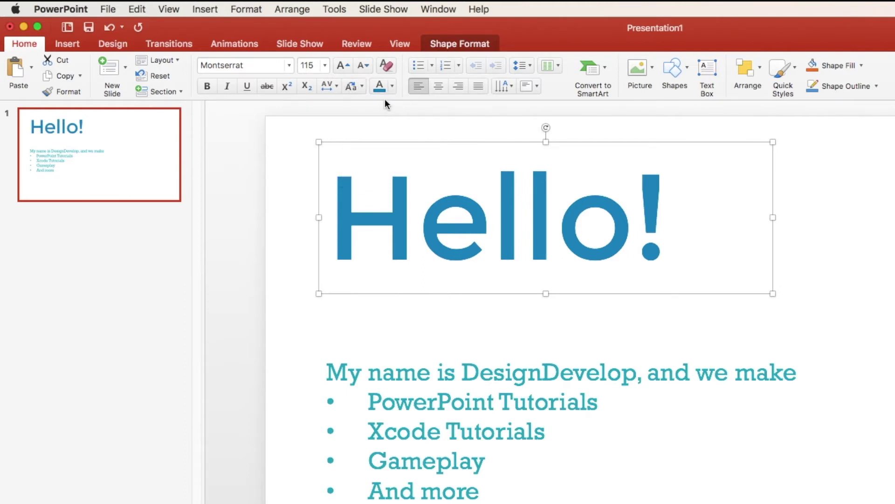
click(442, 90)
click(455, 87)
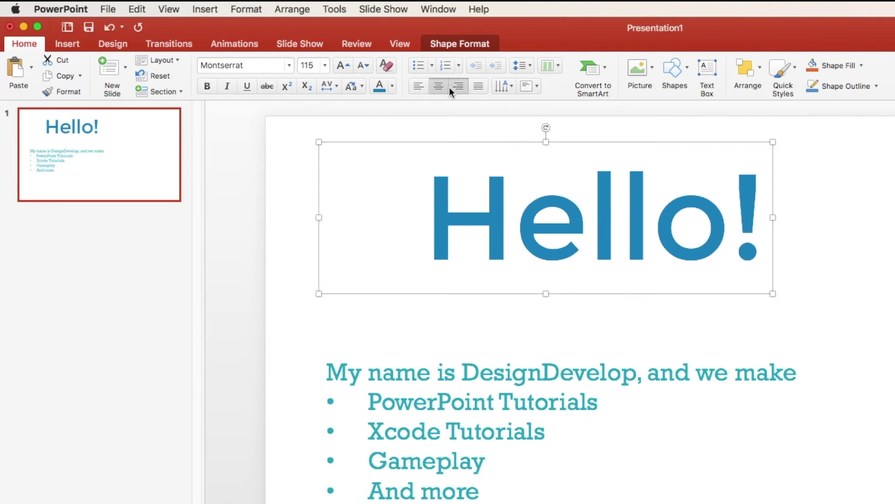
click(439, 86)
click(420, 85)
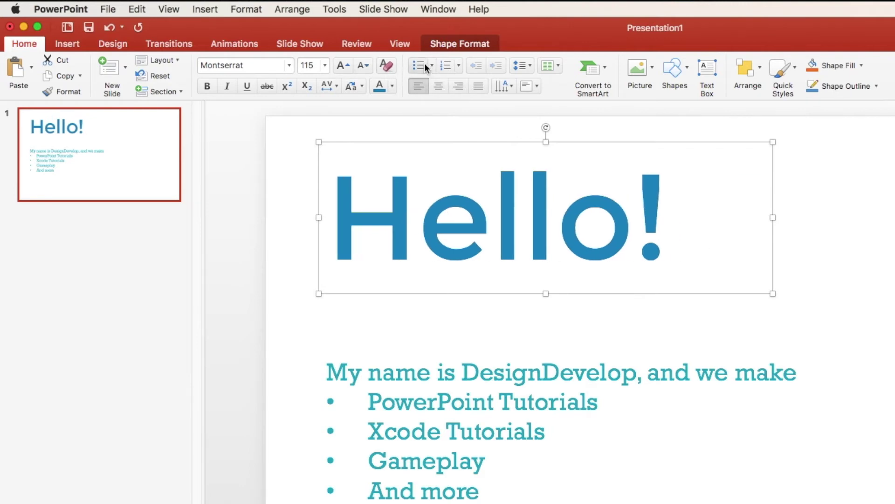
click(432, 65)
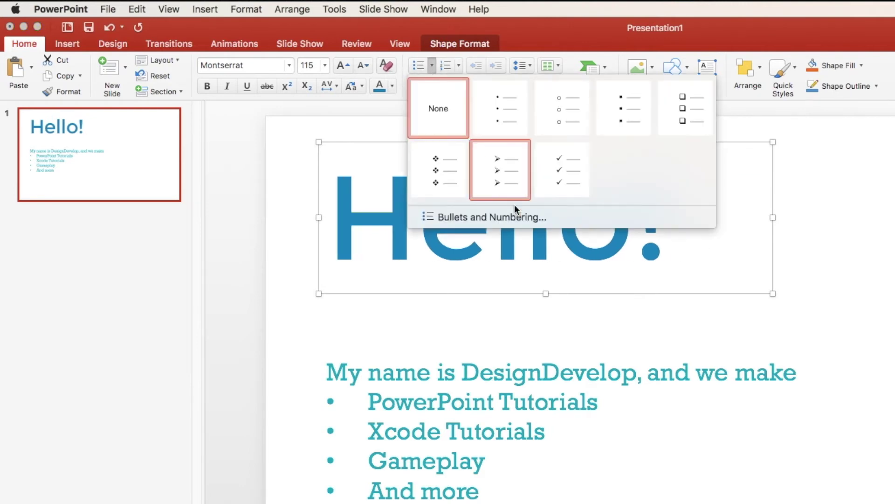
click(432, 65)
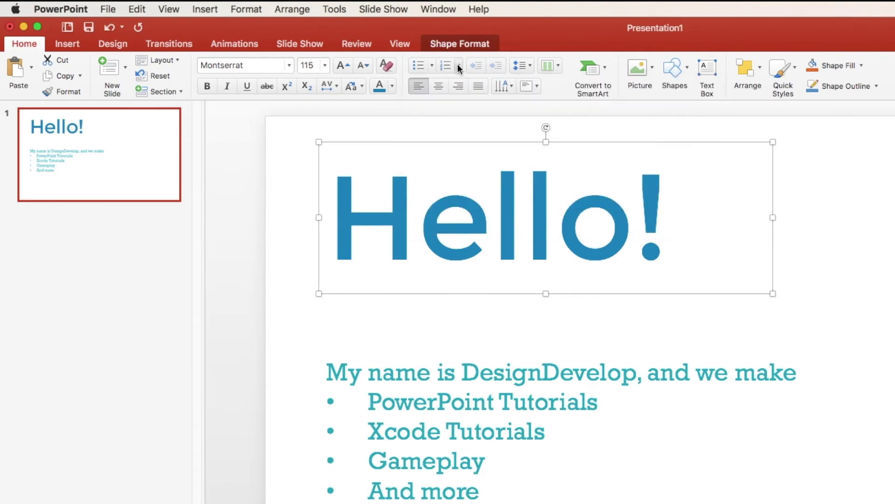
click(459, 66)
click(456, 67)
click(348, 180)
click(497, 67)
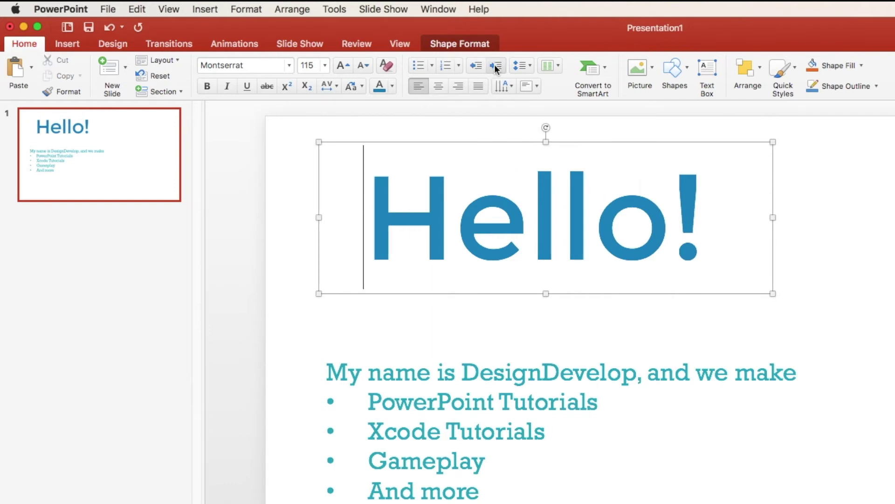
click(474, 67)
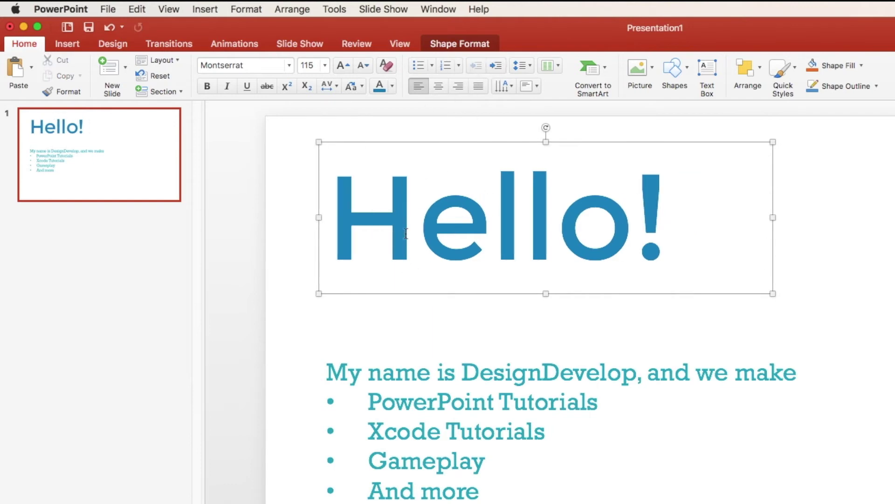
click(521, 65)
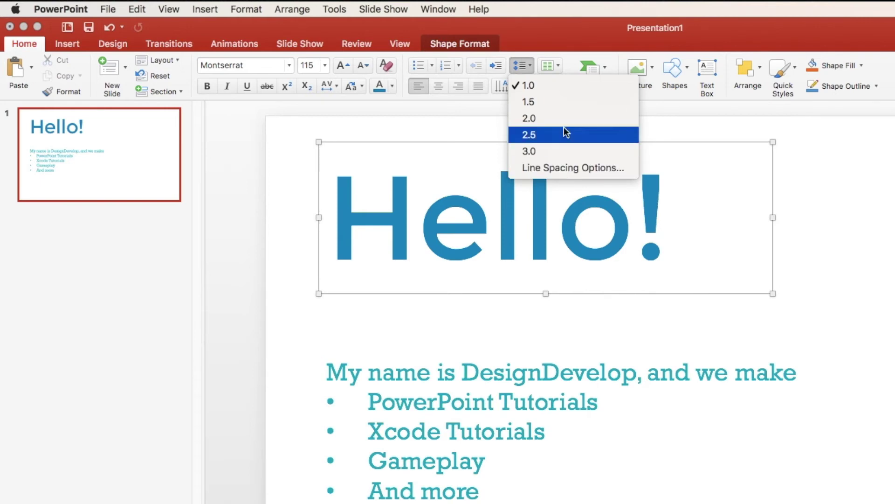
click(530, 60)
click(548, 66)
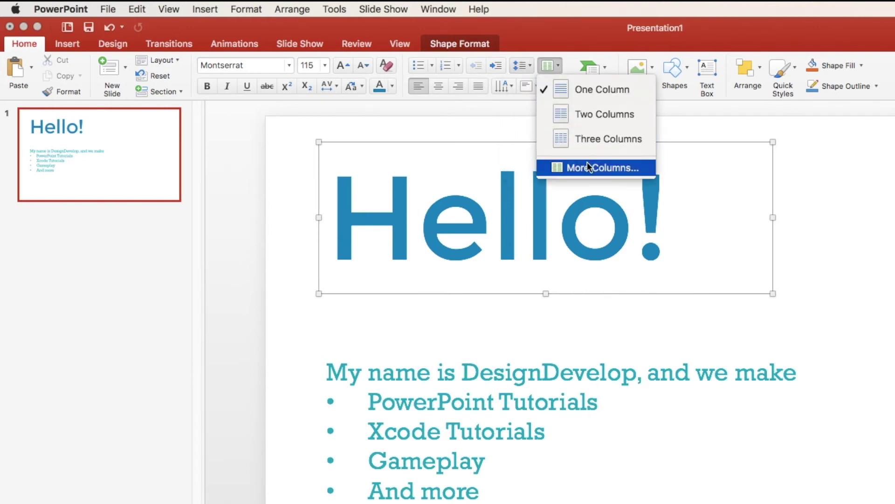
click(548, 66)
click(523, 87)
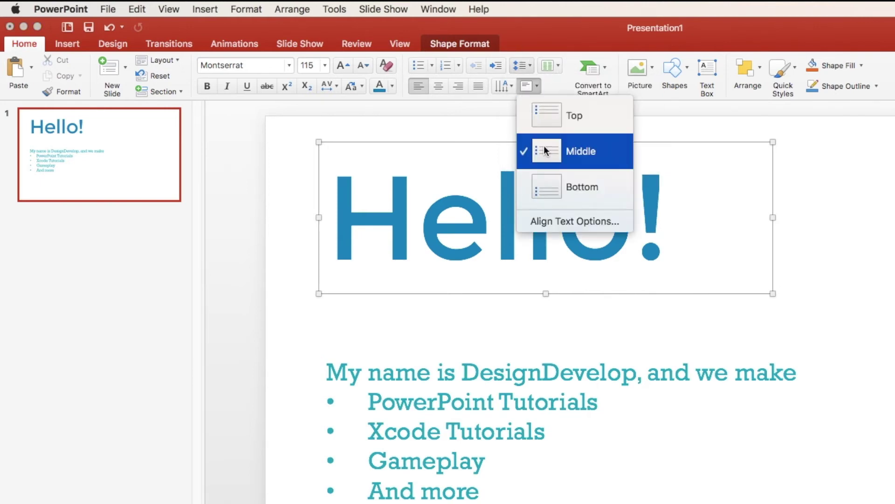
click(536, 86)
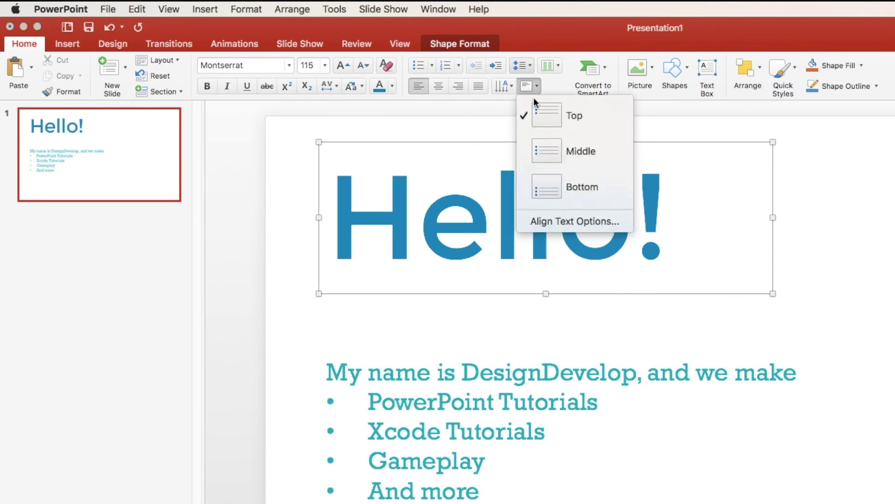
click(565, 173)
click(530, 86)
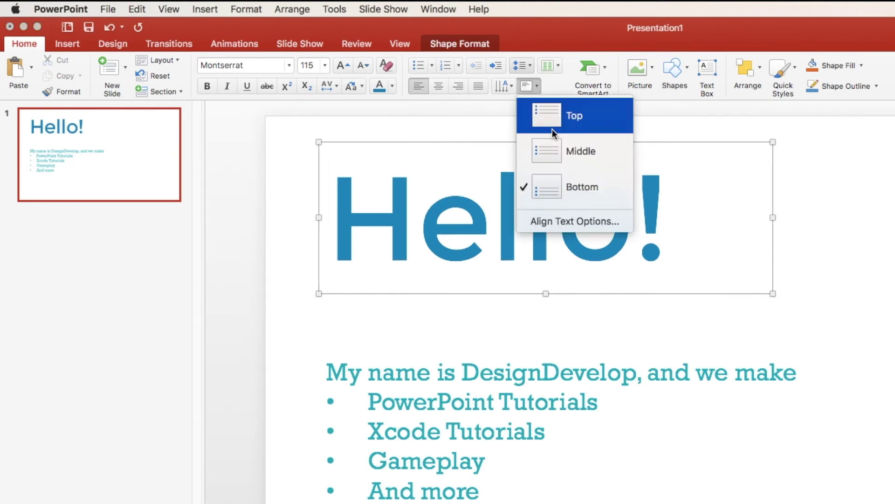
click(552, 126)
click(509, 92)
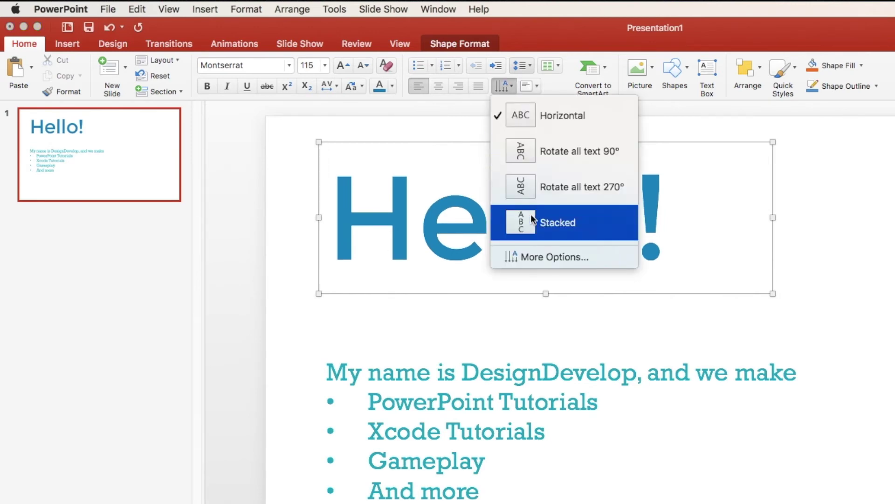
click(499, 84)
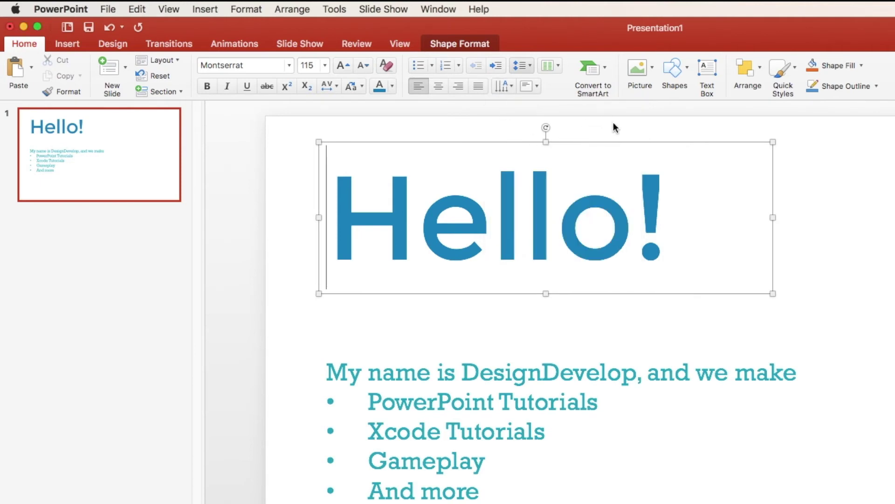
click(664, 143)
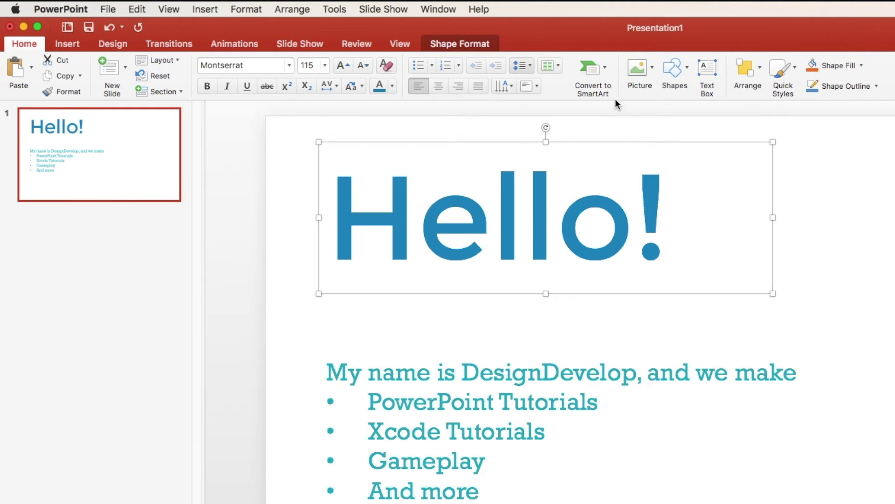
click(605, 65)
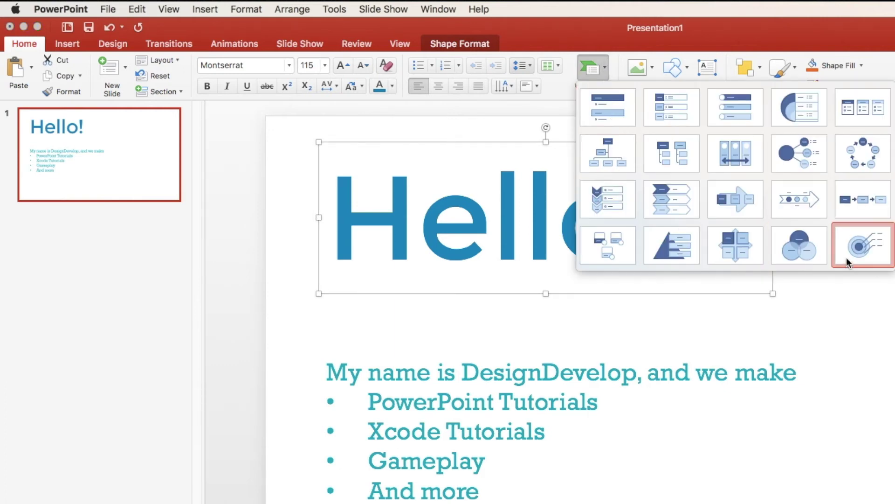
click(811, 260)
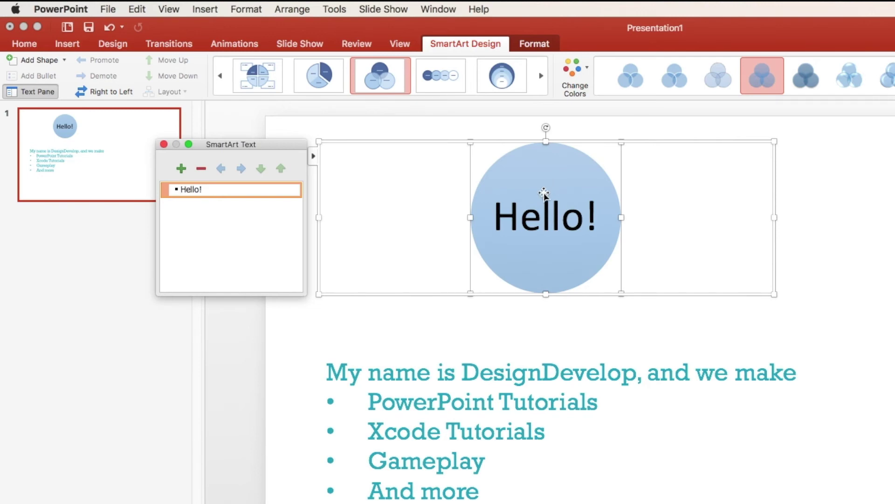
click(164, 144)
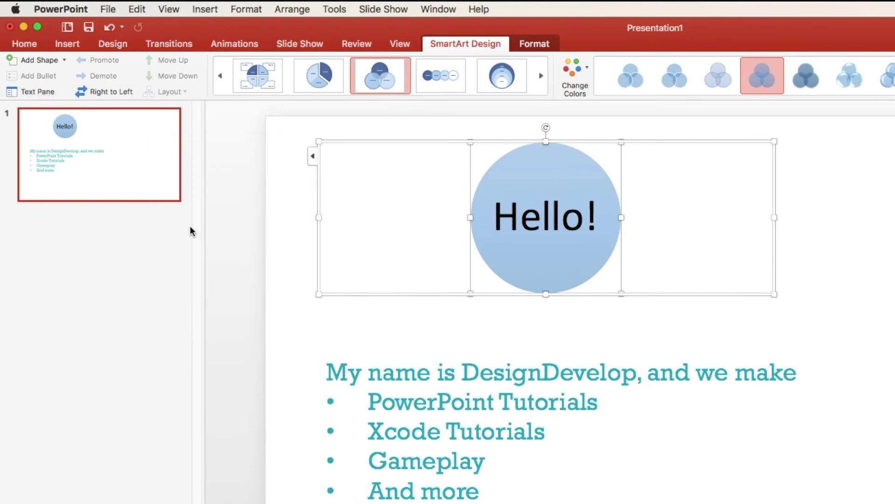
key(super+z)
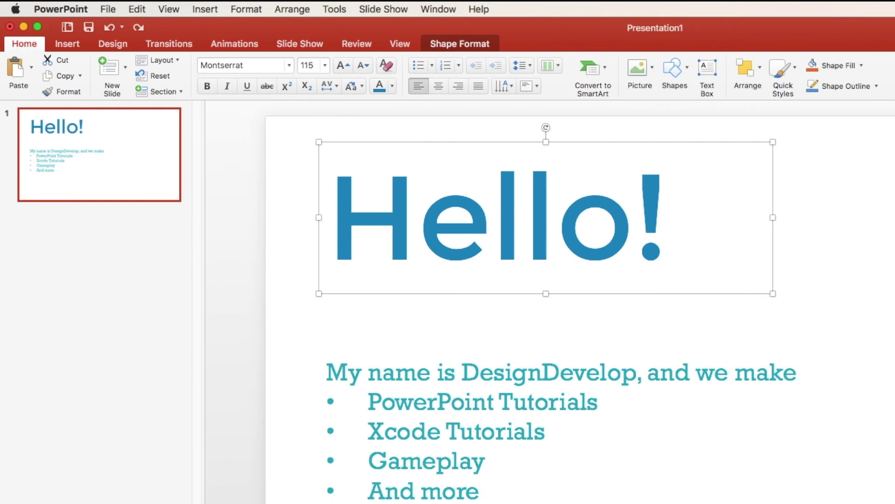
Step: Deselect the heading and run the slideshow full-screen from the first slide
key(Escape)
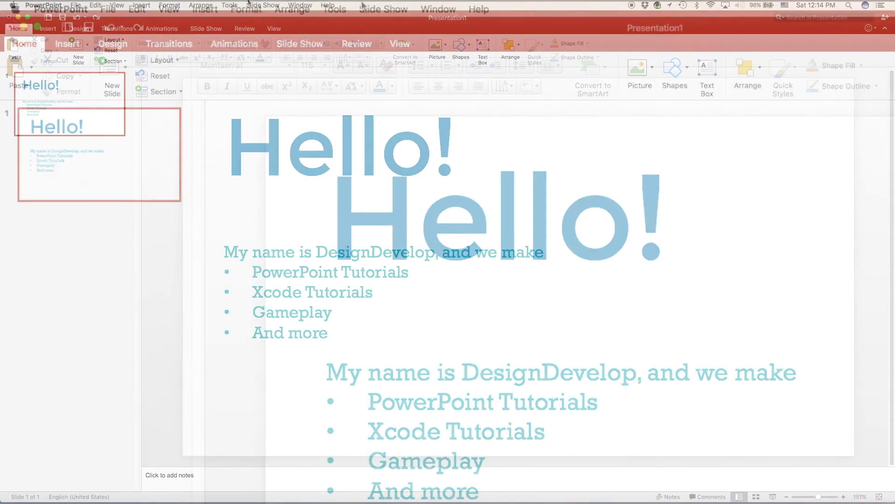
key(super+shift+Return)
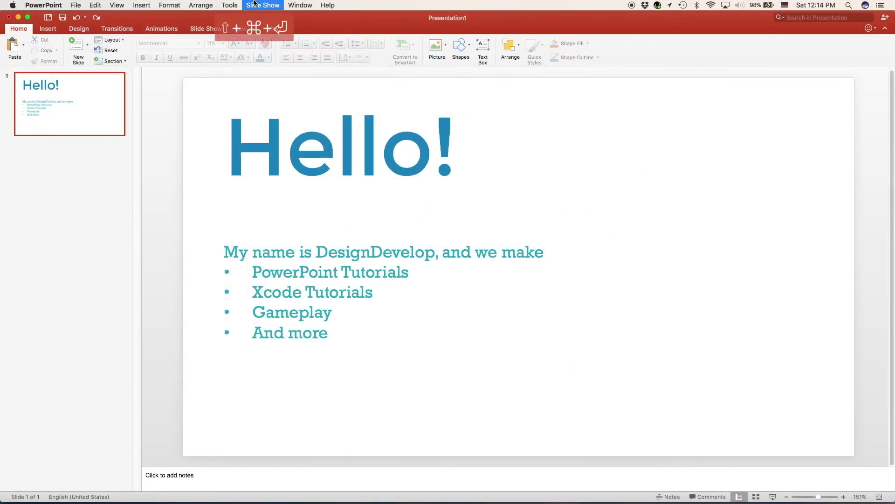